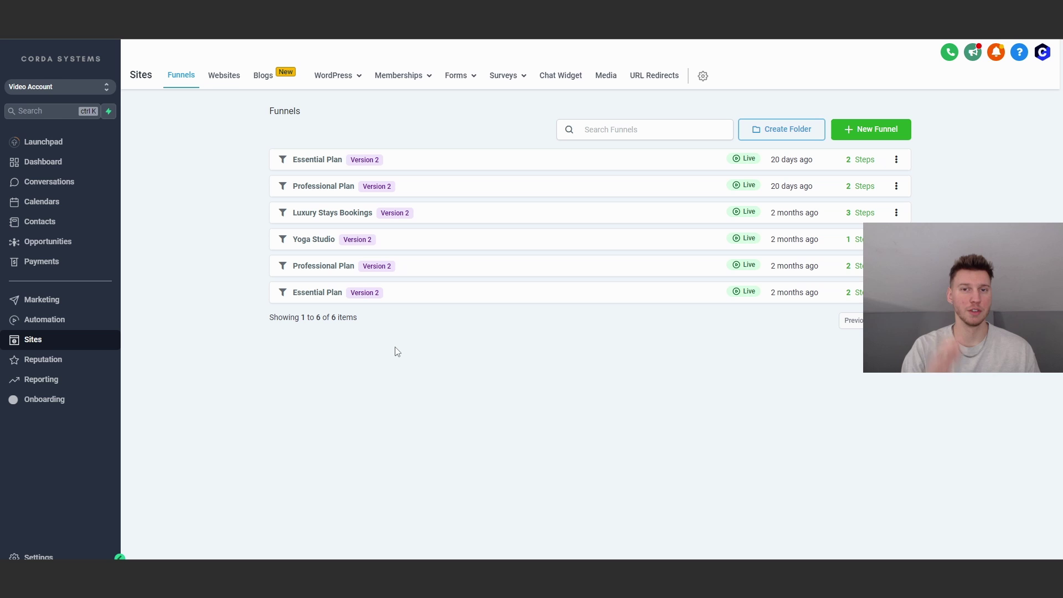
Step: Start a new blank form in the Forms builder and rename it 'Contract Form'
click(449, 76)
click(452, 99)
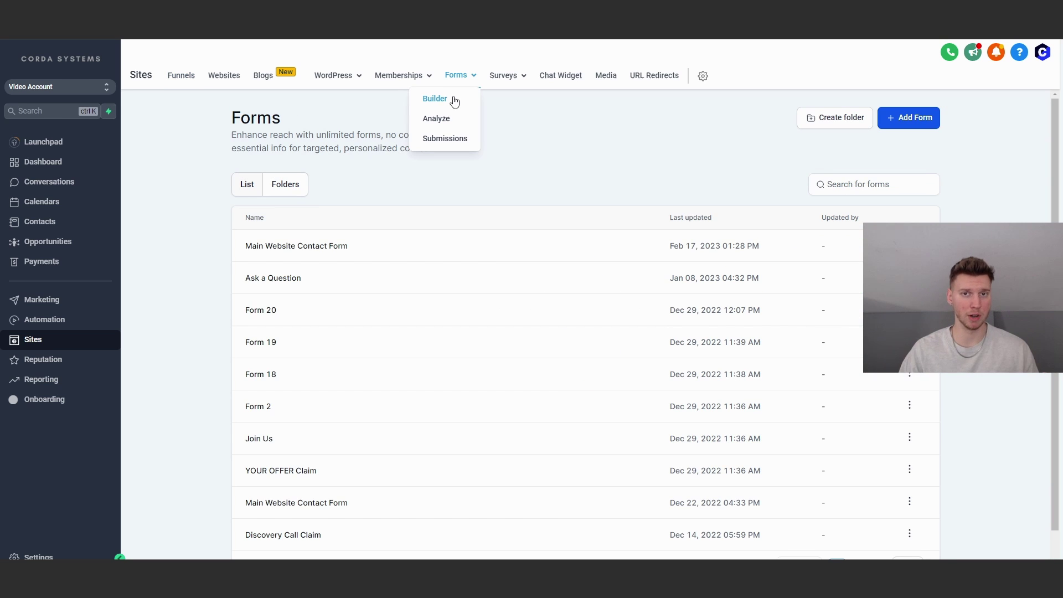
click(885, 118)
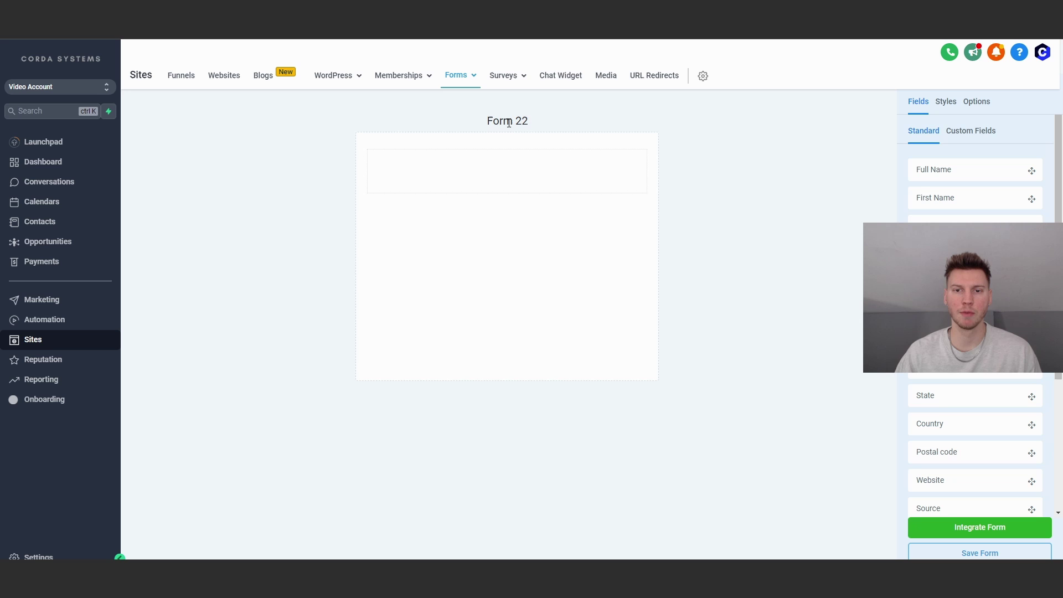
click(973, 103)
drag(961, 164, 925, 165)
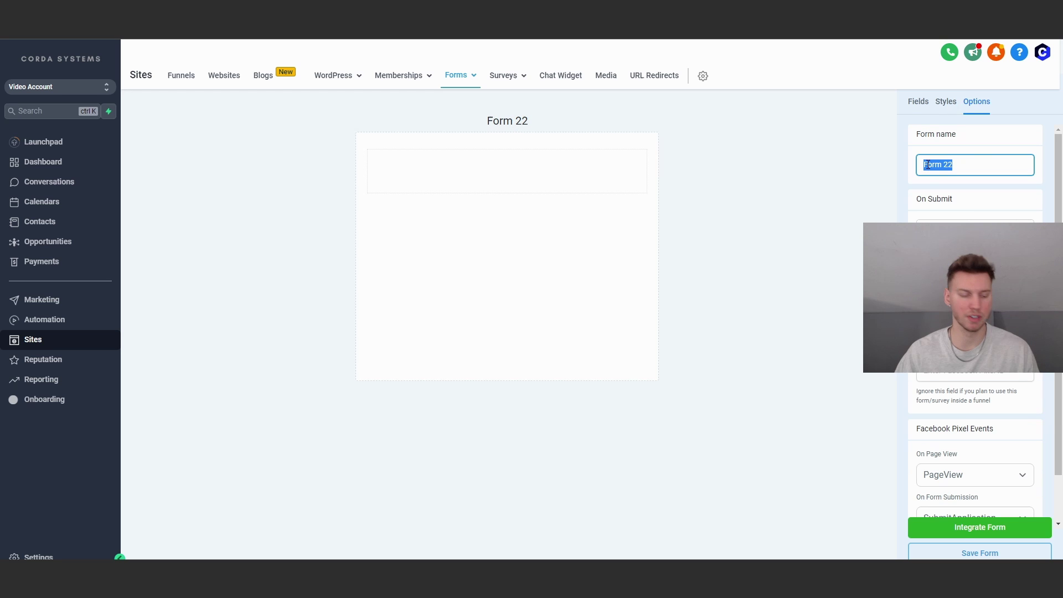
text(Contract Form)
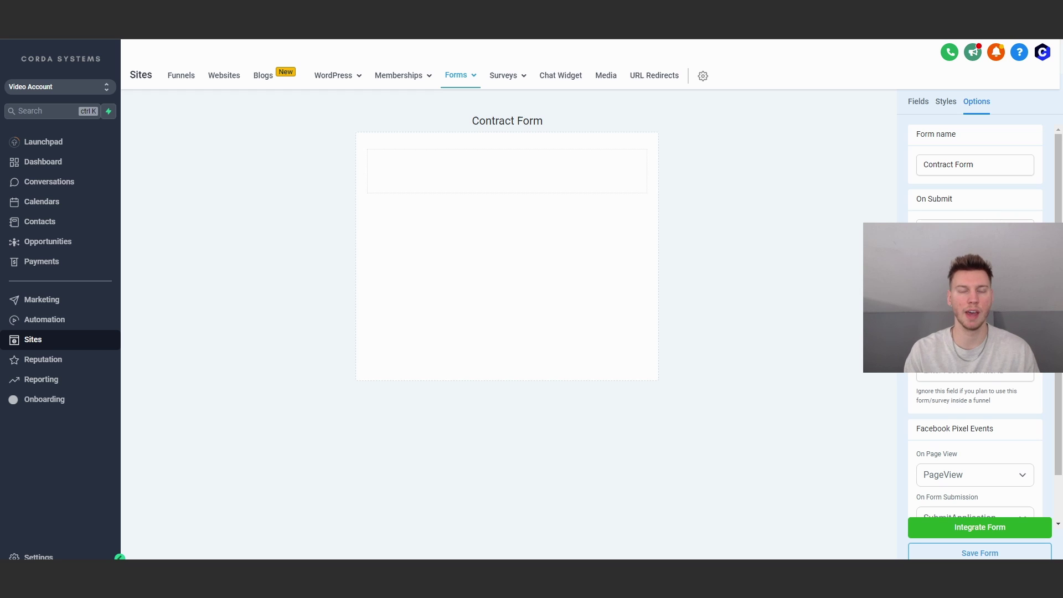
click(945, 103)
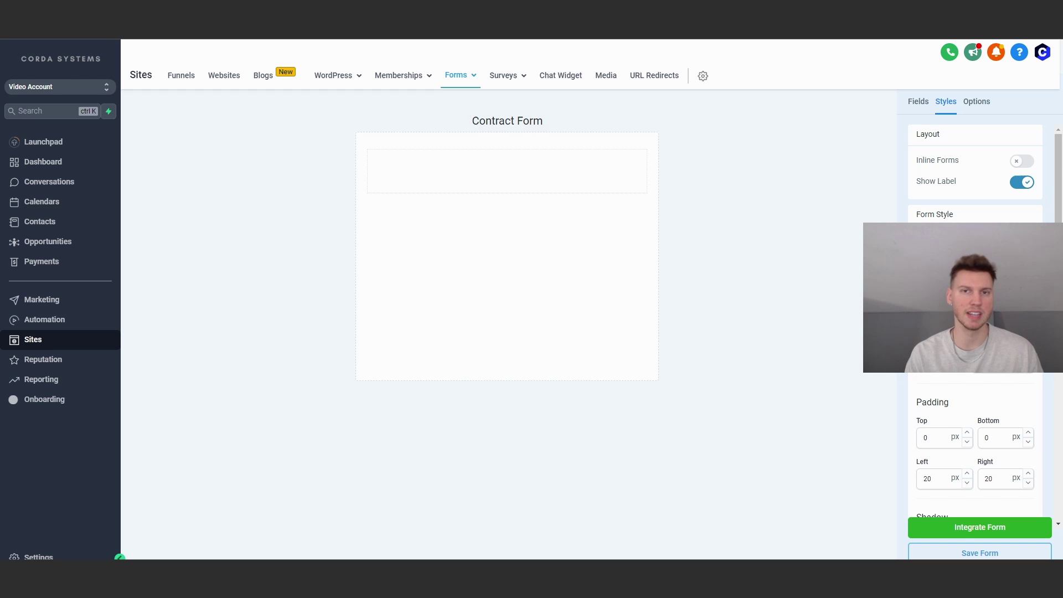
Step: Add Full Name, Phone, Email and Address fields from the Standard list to the form
click(918, 101)
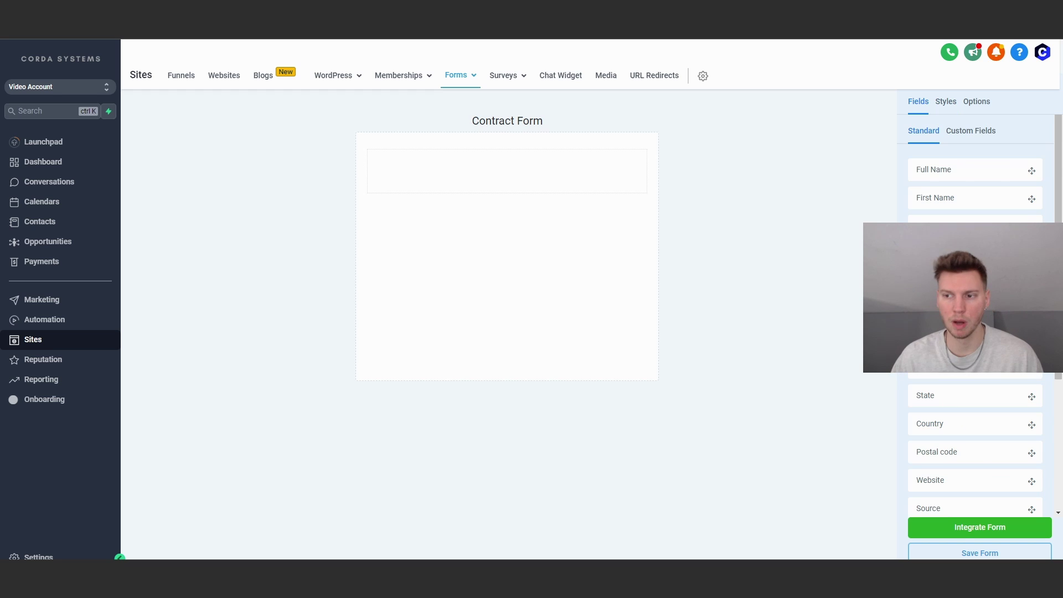
drag(941, 172, 487, 171)
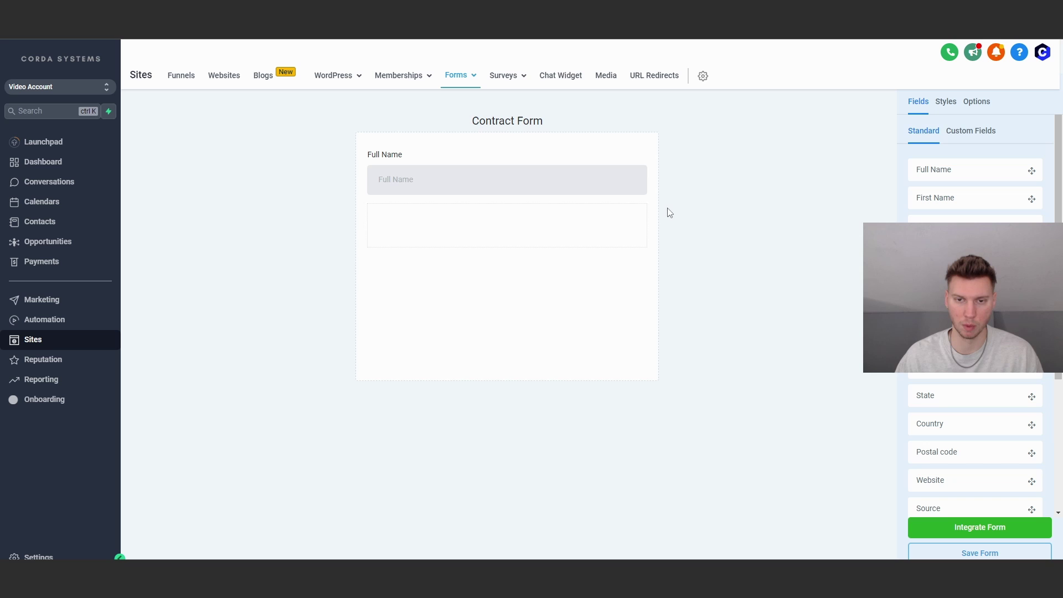
drag(941, 254, 453, 220)
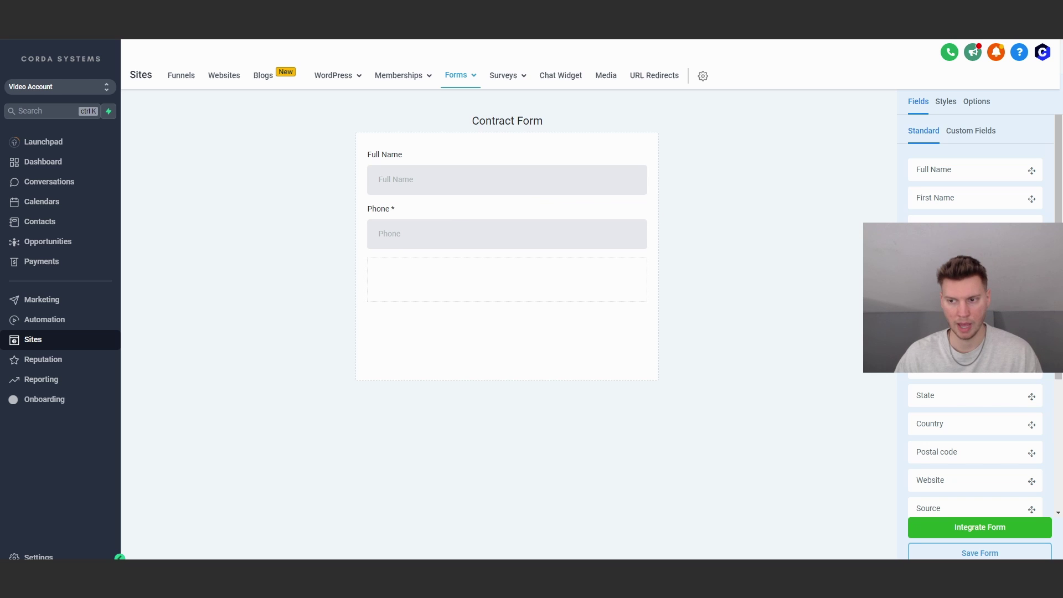
drag(941, 283, 462, 285)
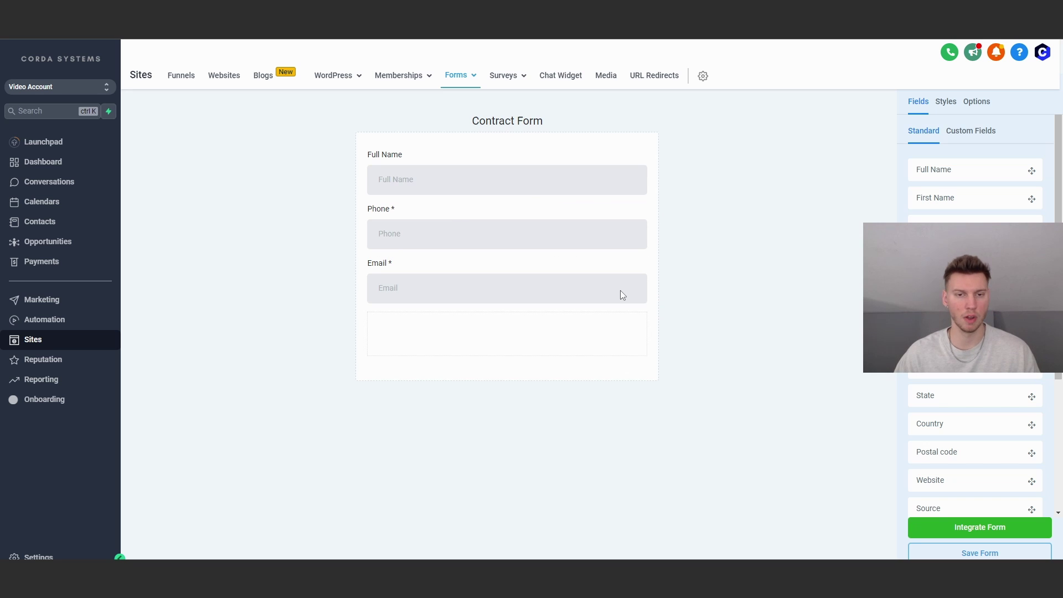
click(941, 311)
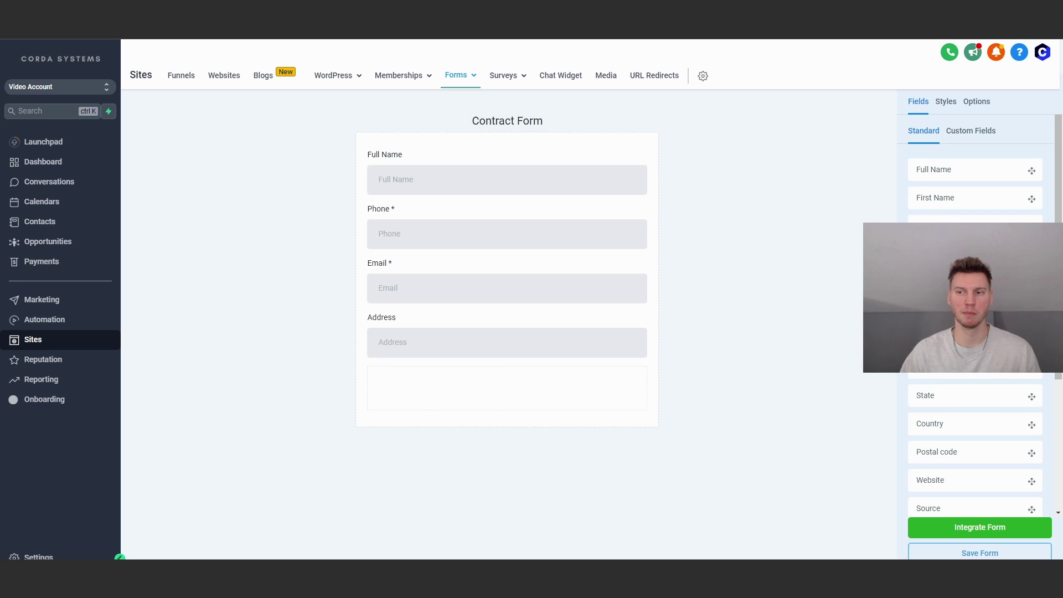
scroll(974, 310, down, 1)
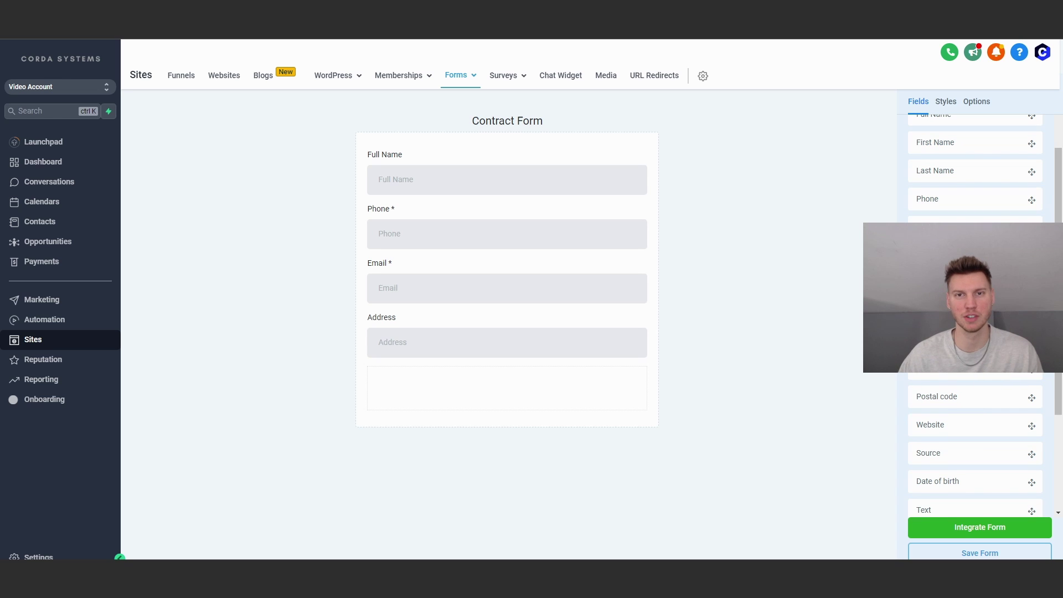
scroll(974, 310, up, 1)
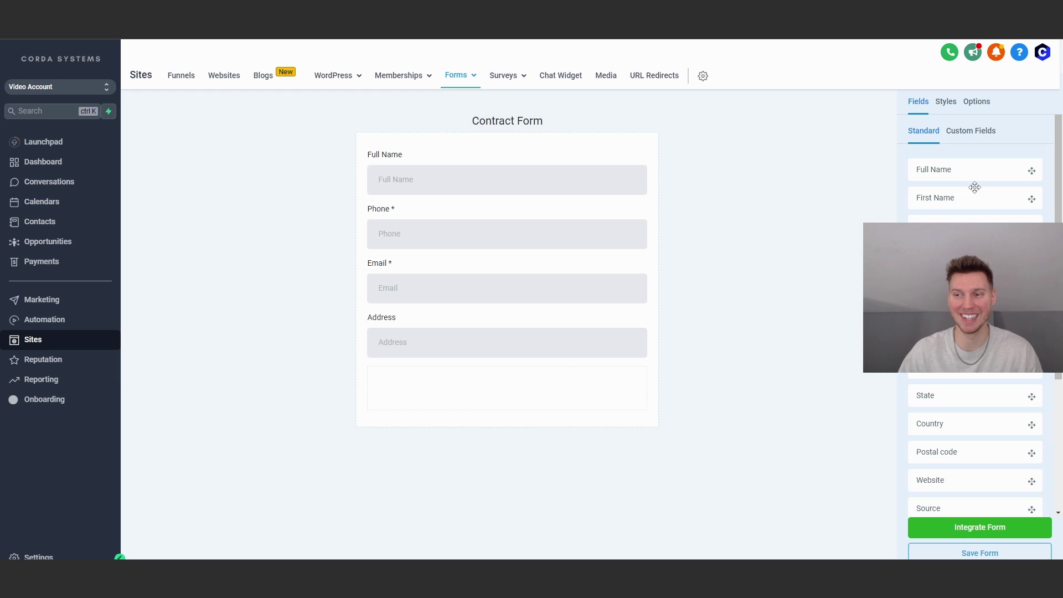
Step: Search custom fields for 'signature' and start a new custom field of type Signature
click(975, 143)
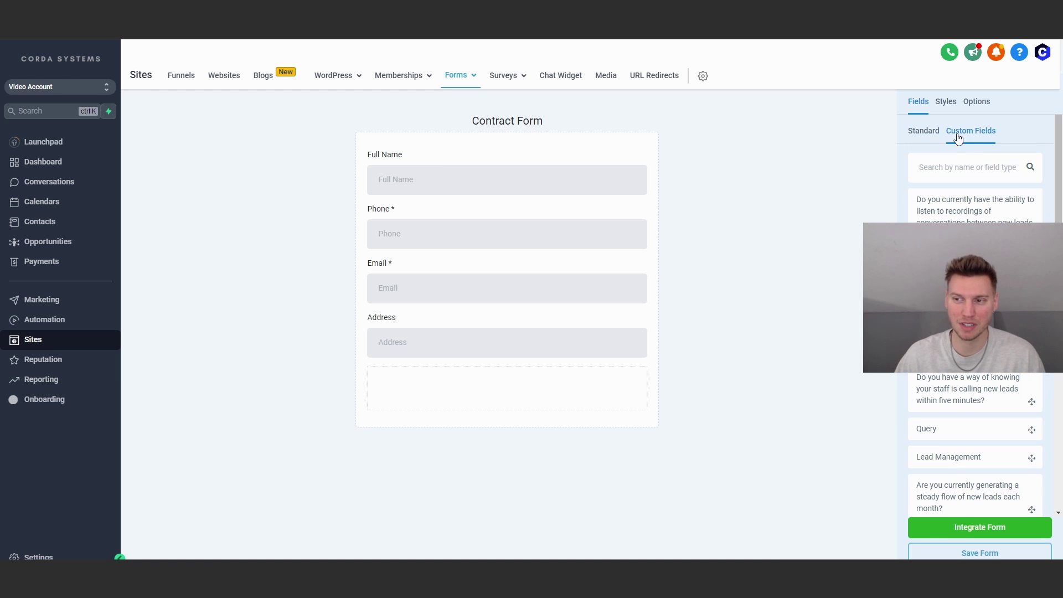
click(970, 168)
text(signature)
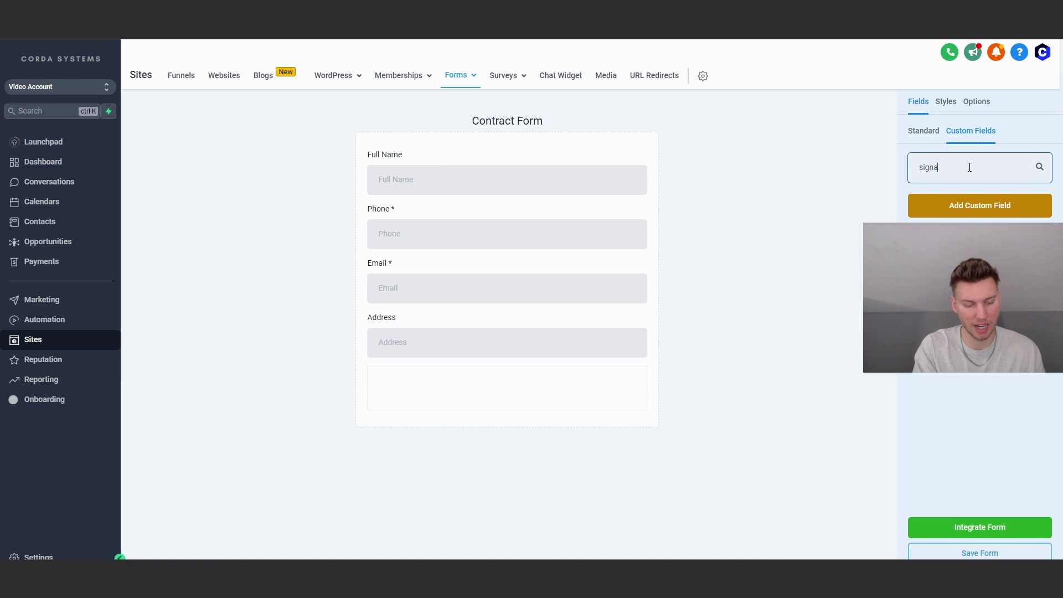
click(972, 205)
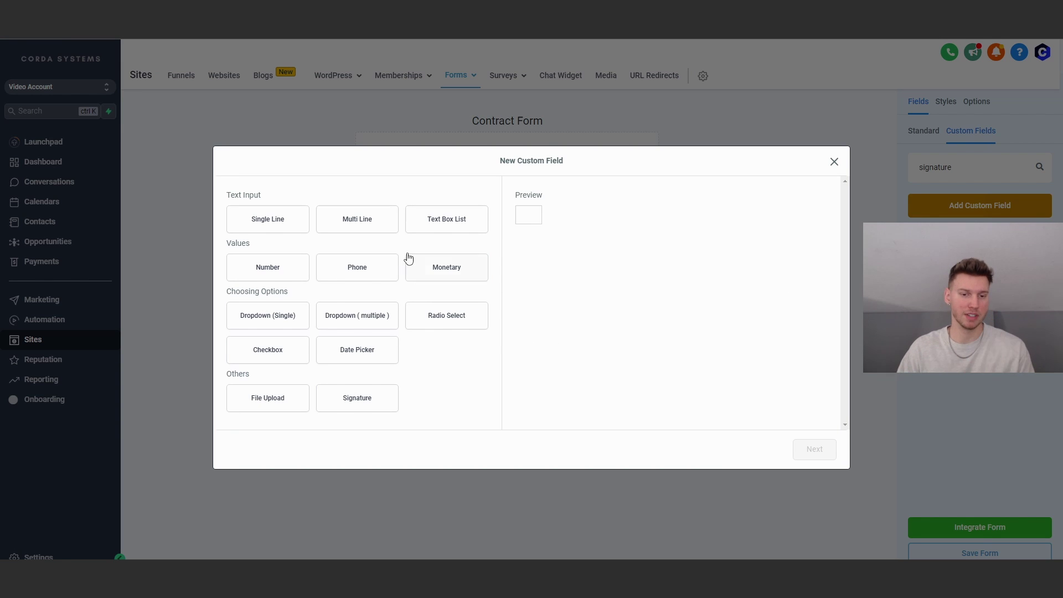
click(271, 314)
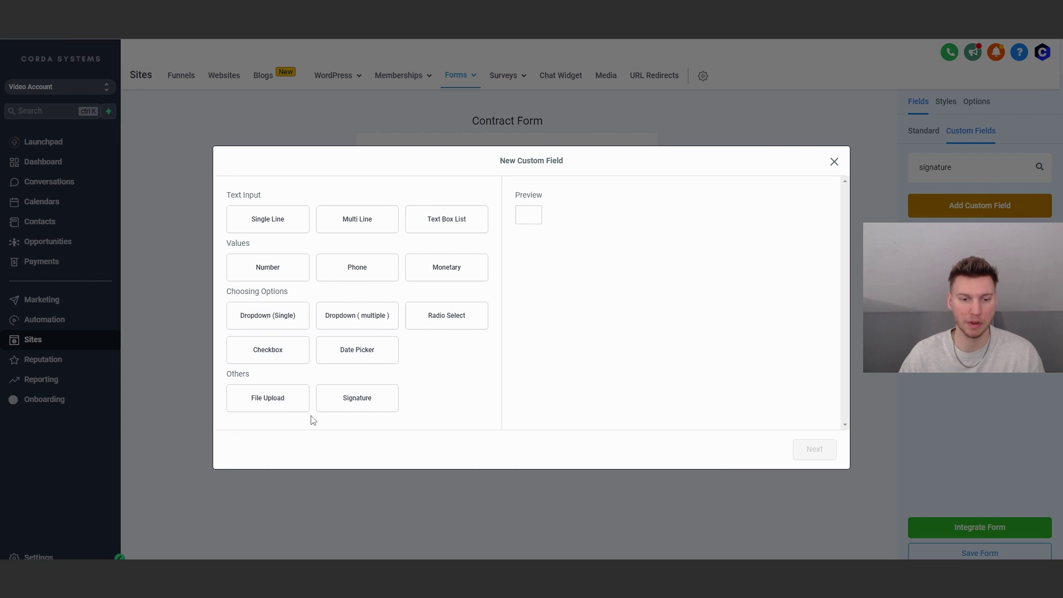
click(275, 402)
click(372, 399)
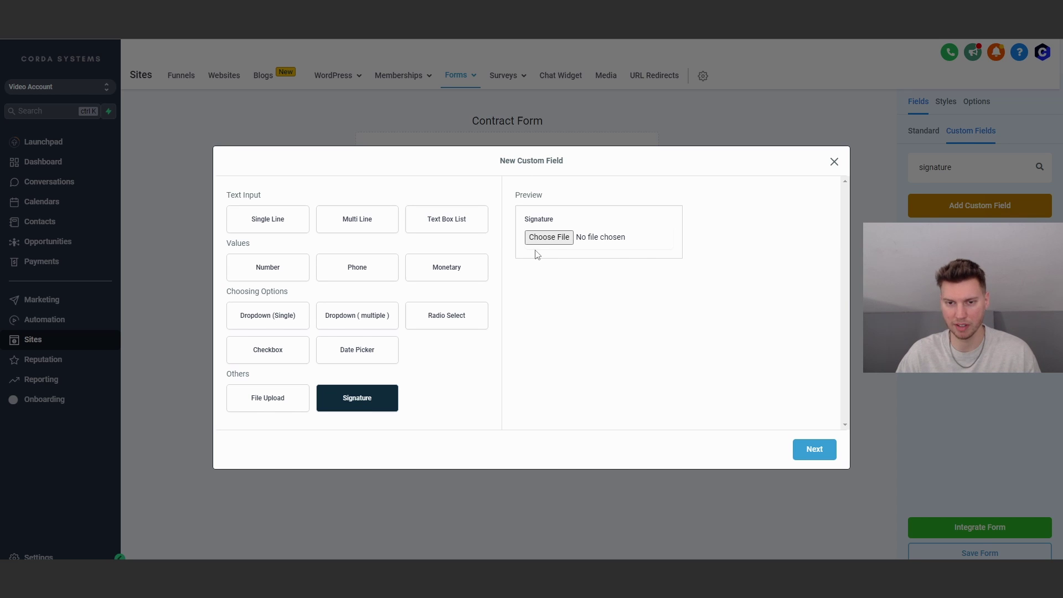
Step: Name the field Signature, keep Contact as record type, and group it under Additional Info
click(813, 449)
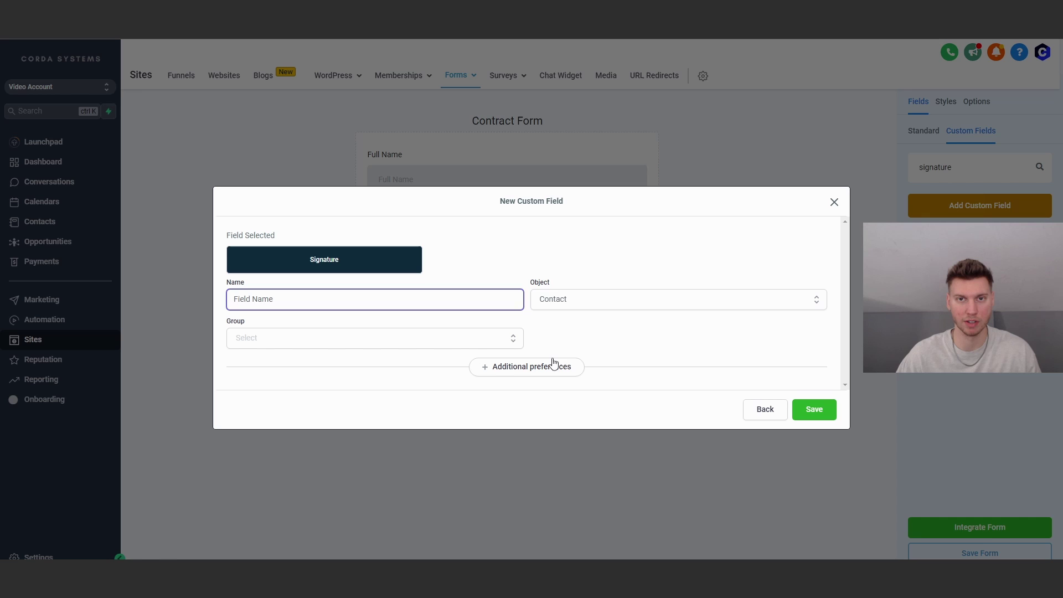
text(Signature)
click(544, 285)
click(605, 303)
click(624, 266)
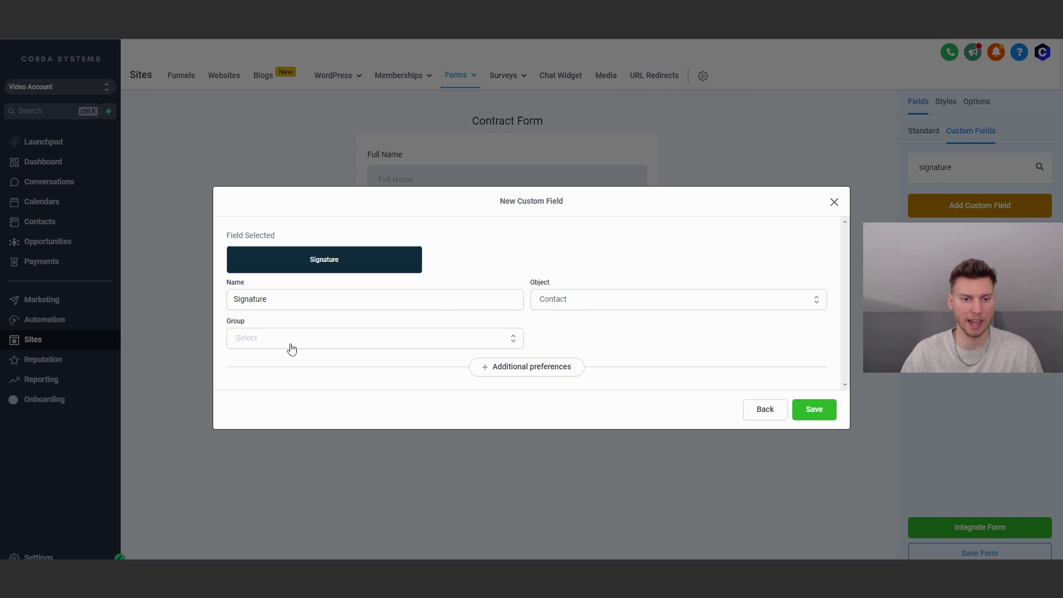
click(405, 340)
scroll(406, 340, down, 1)
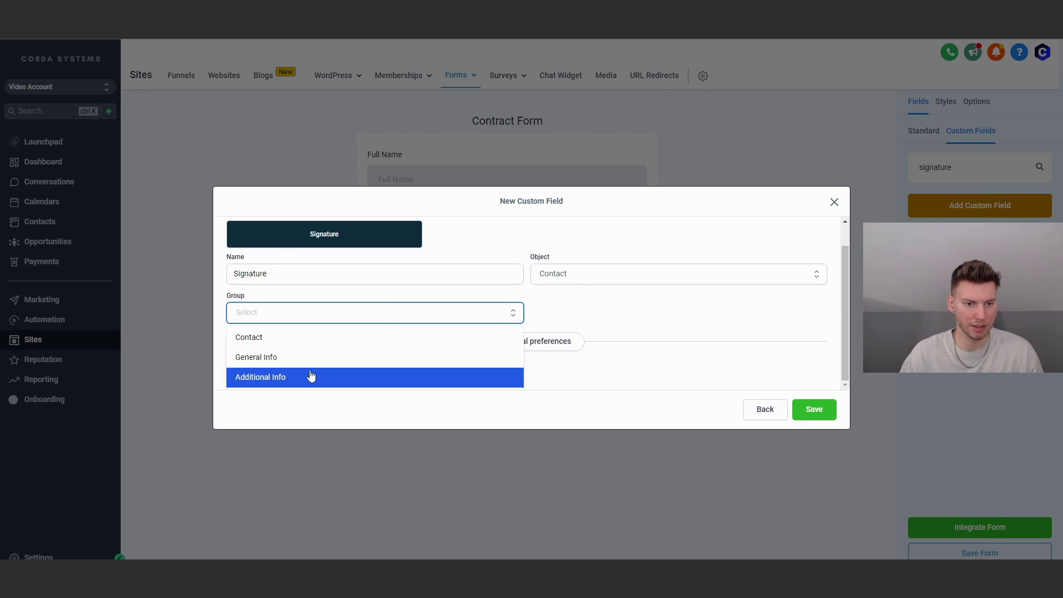
click(309, 375)
click(548, 368)
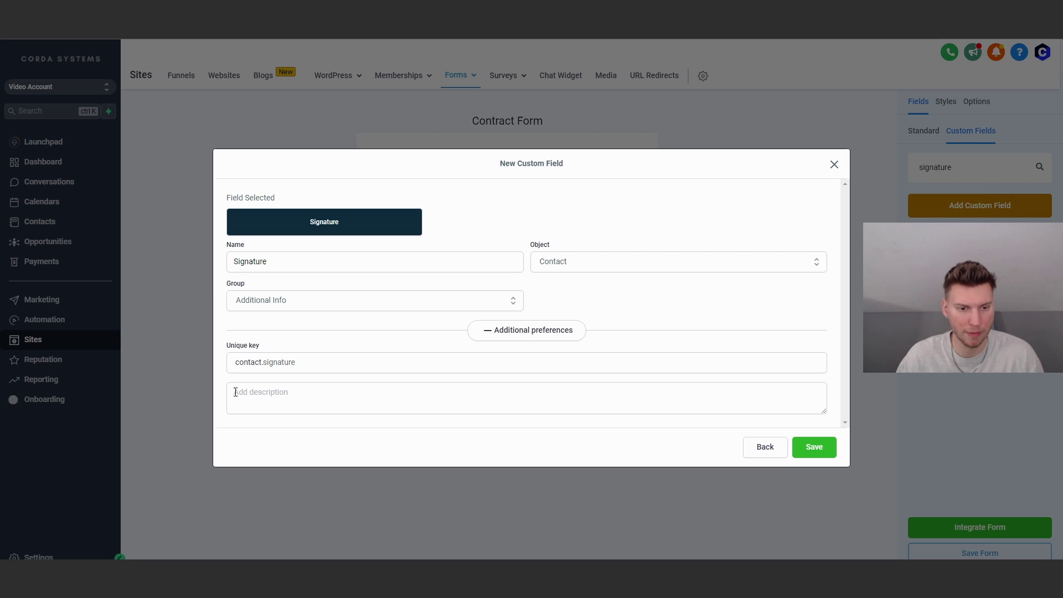
click(524, 332)
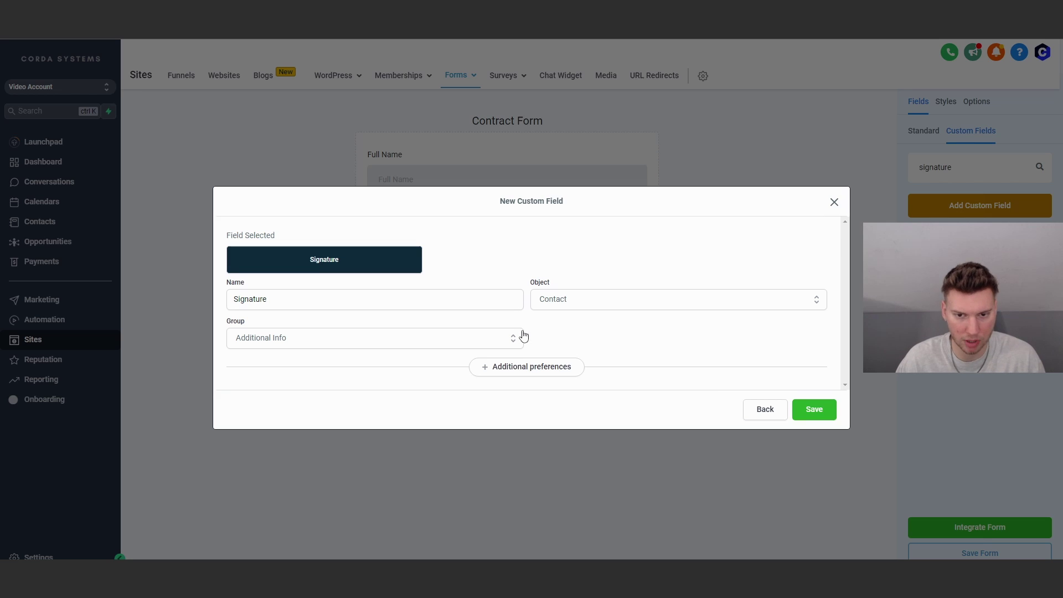
Step: Save the Signature custom field, add it below Address as required, and add a submit button
click(817, 415)
scroll(955, 464, down, 10)
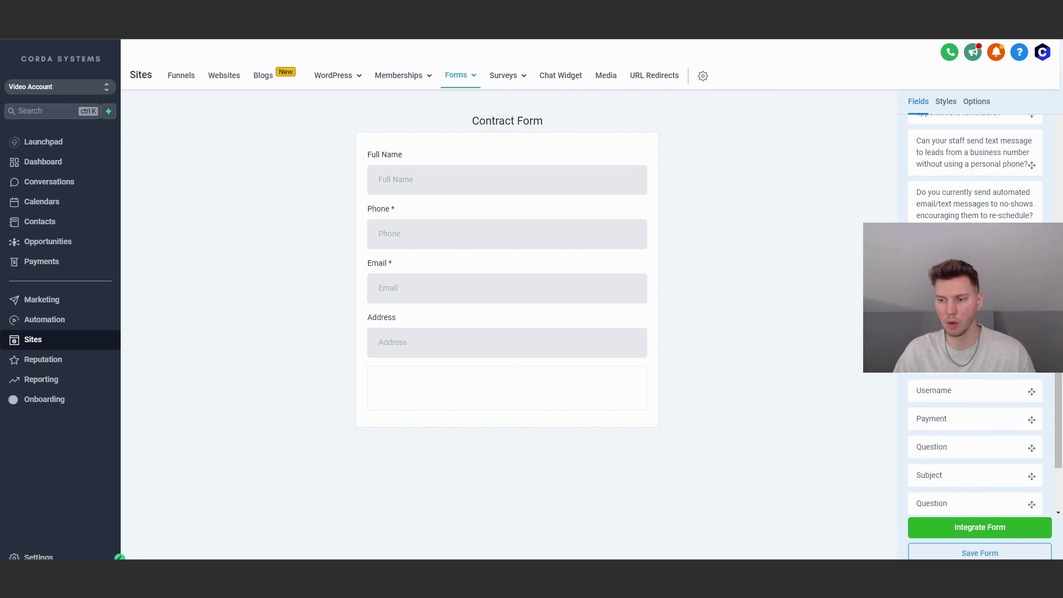
mouse_move(948, 443)
mouse_down()
mouse_move(889, 450)
mouse_move(472, 400)
mouse_up()
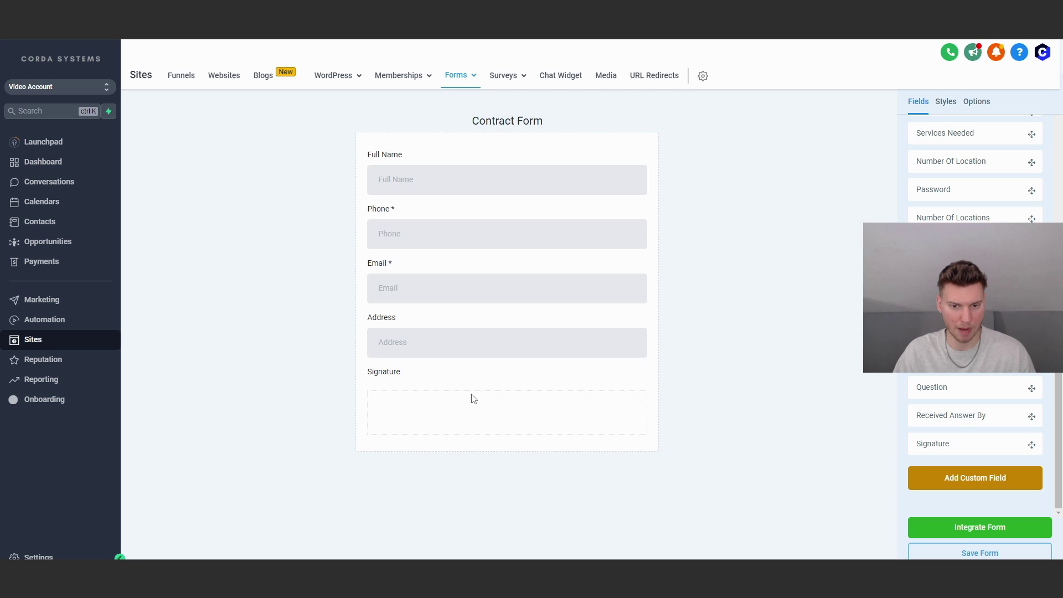
click(391, 409)
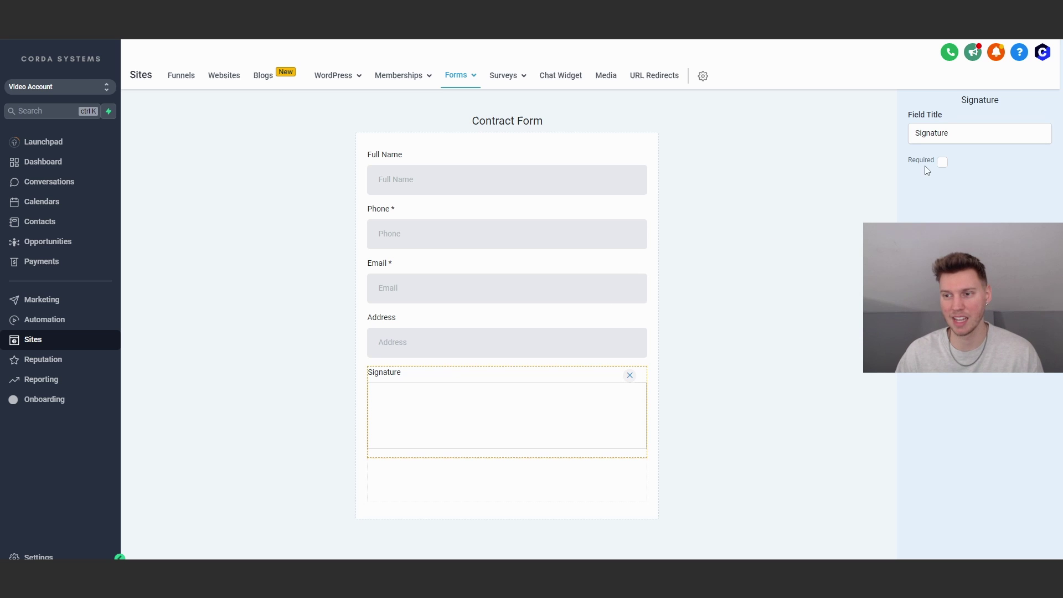
click(941, 162)
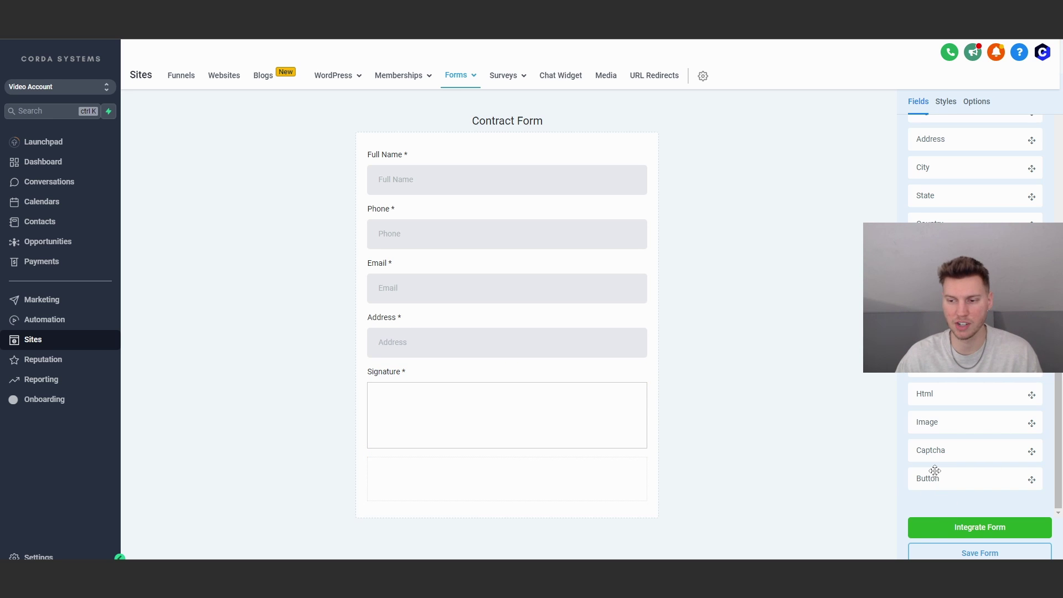
drag(933, 479, 410, 471)
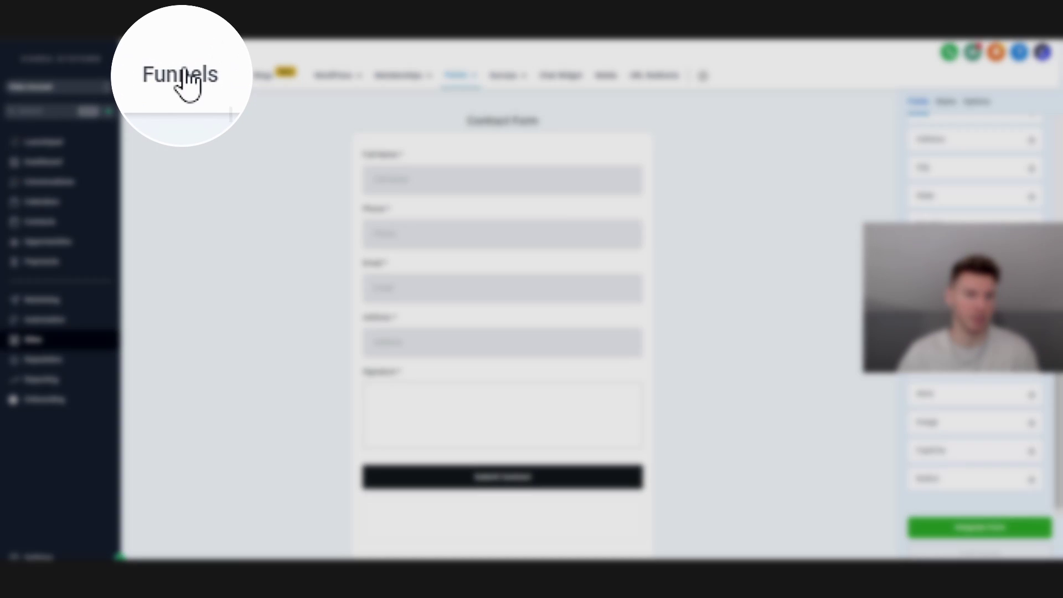
Step: Create a new funnel from the Business Services template in the Template Library
click(183, 77)
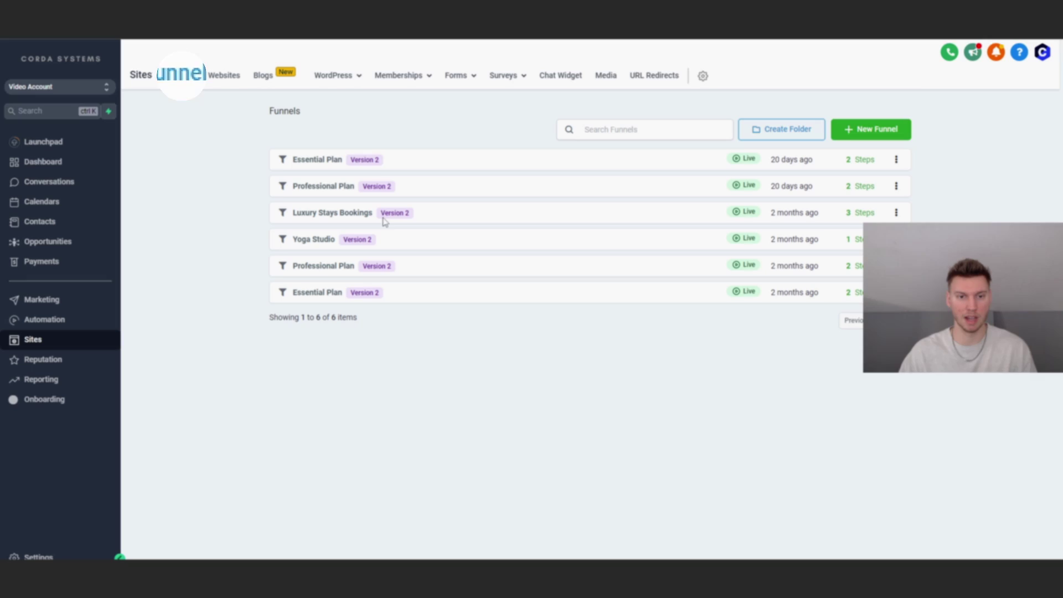
click(850, 132)
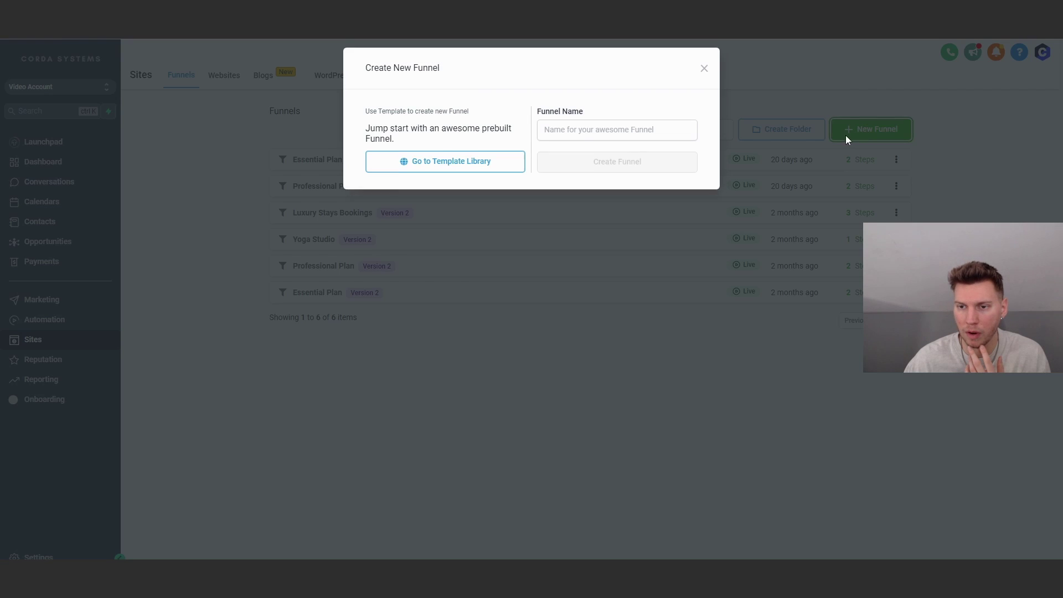
click(451, 160)
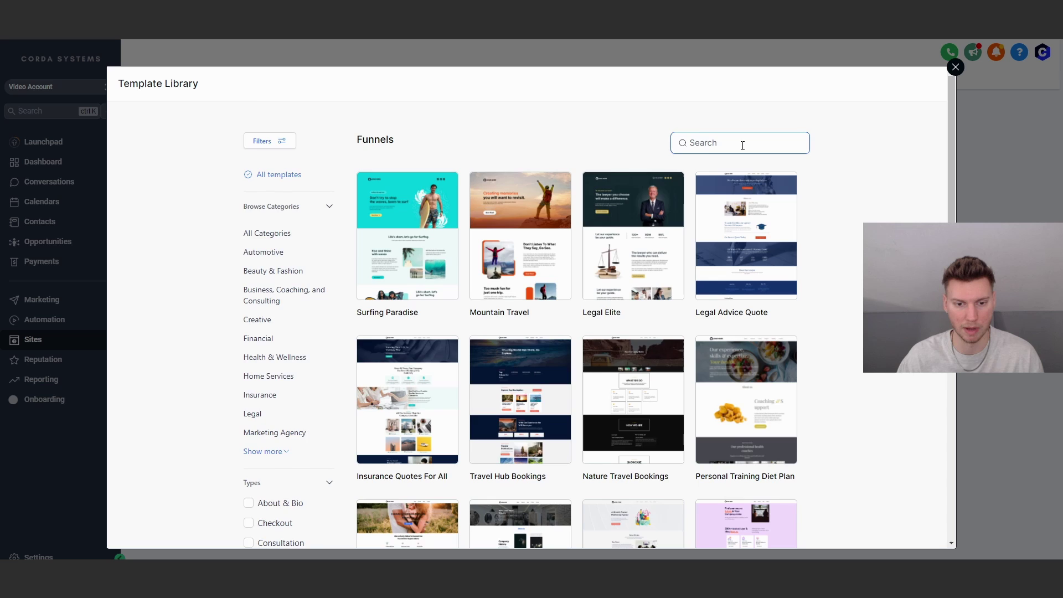
scroll(577, 409, down, 20)
scroll(577, 418, down, 5)
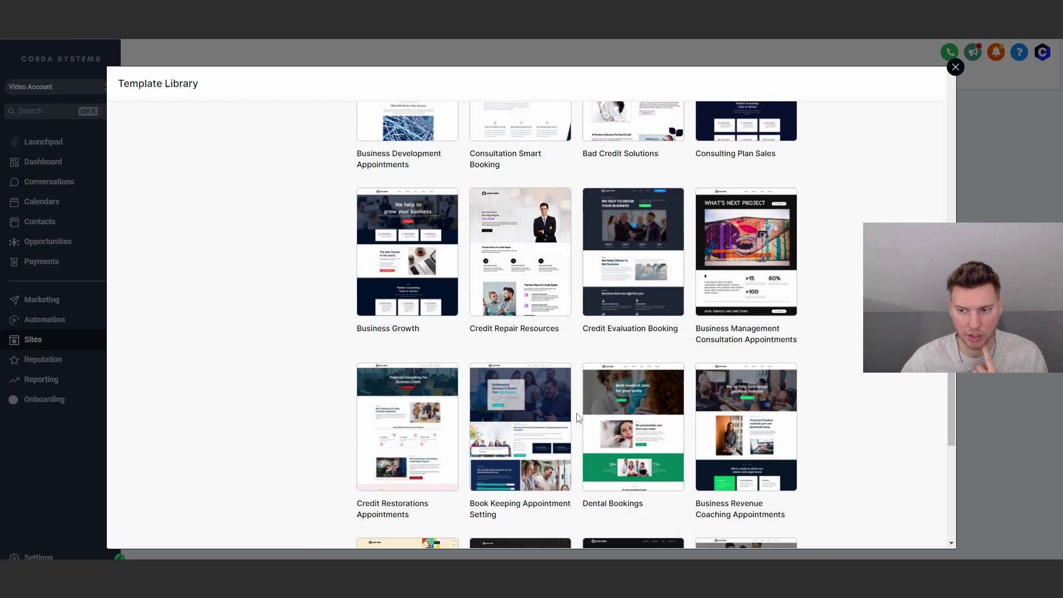
scroll(578, 418, down, 4)
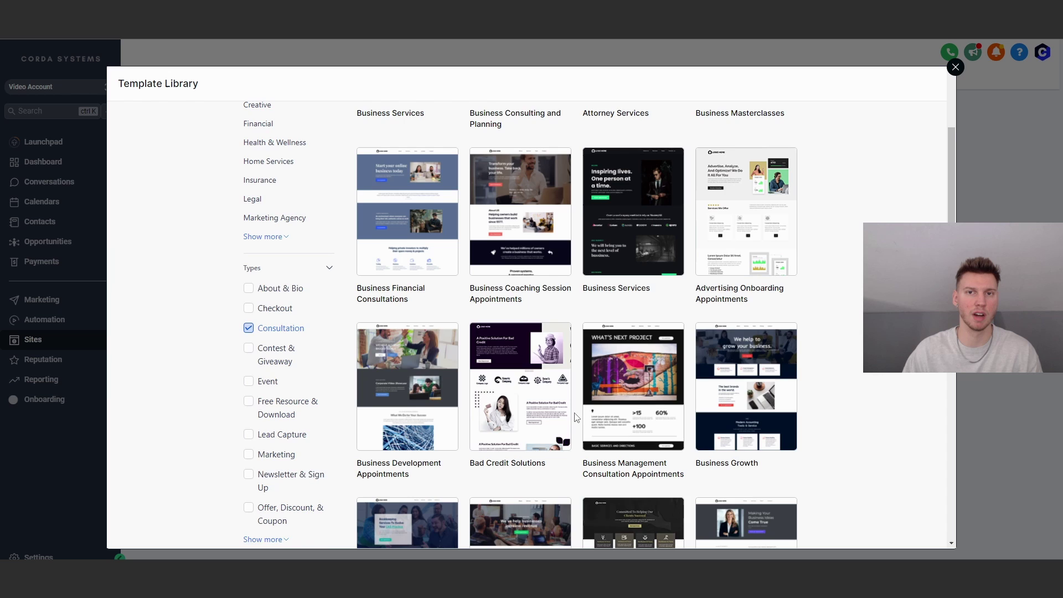
scroll(576, 417, up, 4)
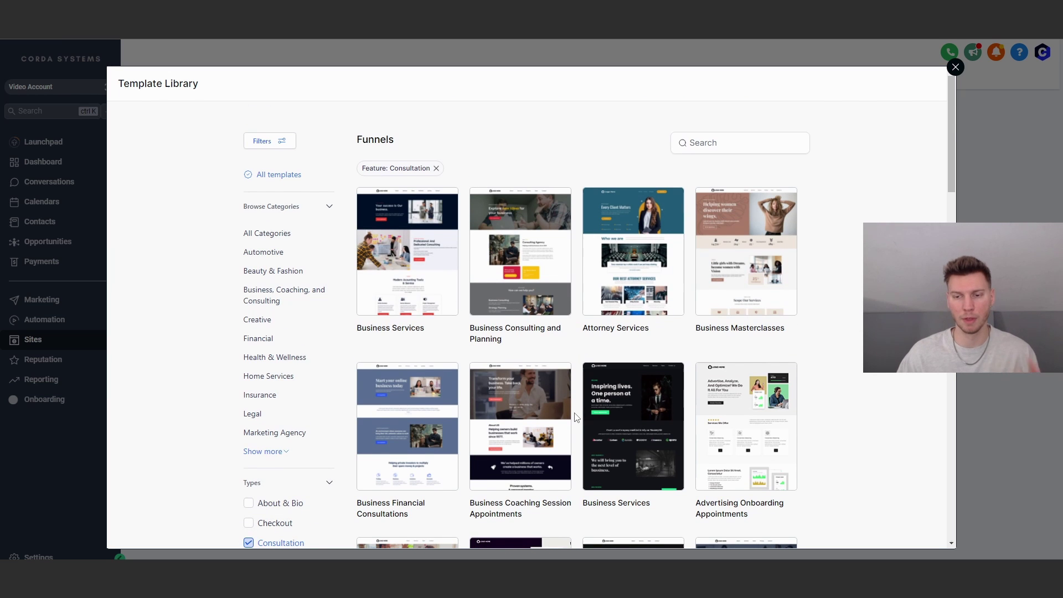
scroll(576, 418, down, 1)
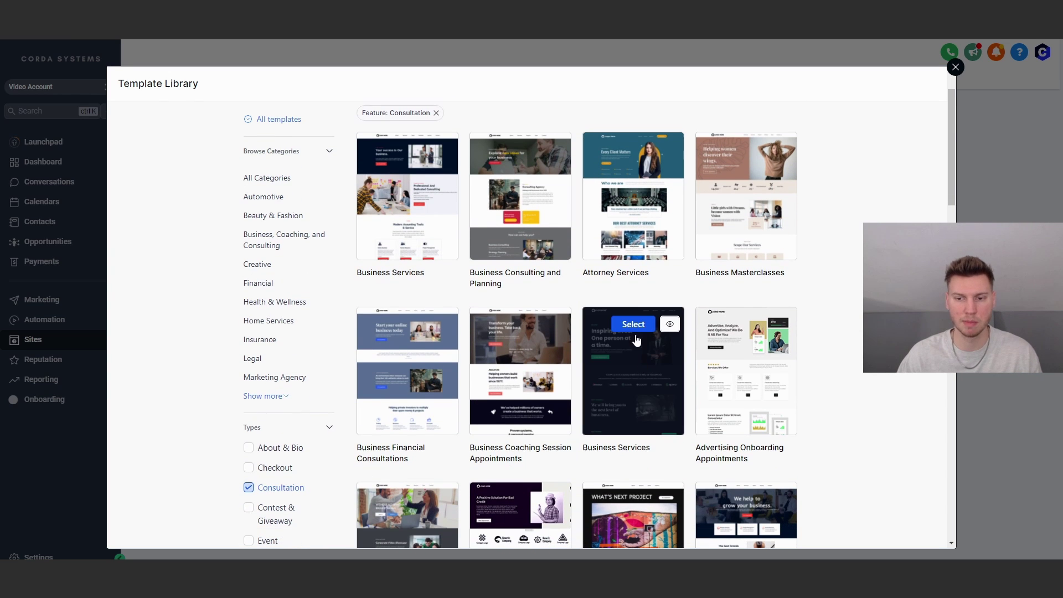
click(643, 320)
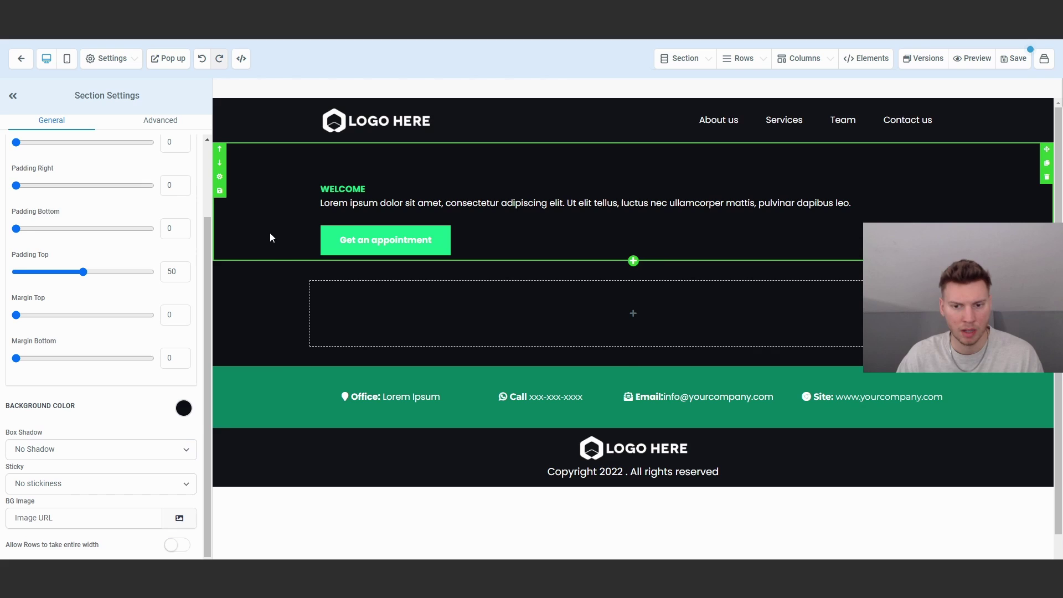
Step: Insert a FORM element into the empty row and select Contract Form in the Form Picker
mouse_move(565, 320)
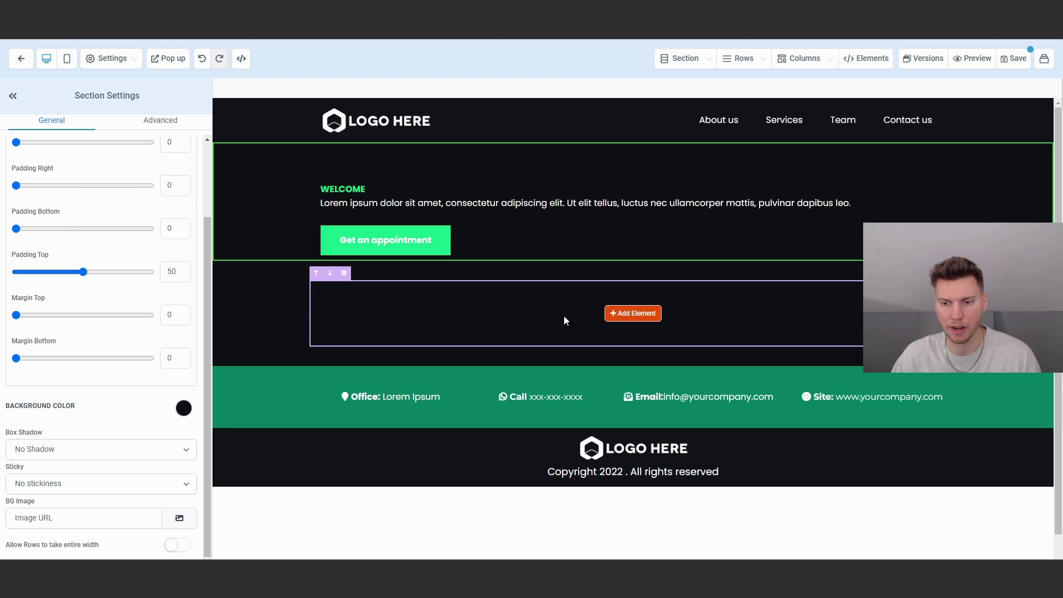
click(254, 310)
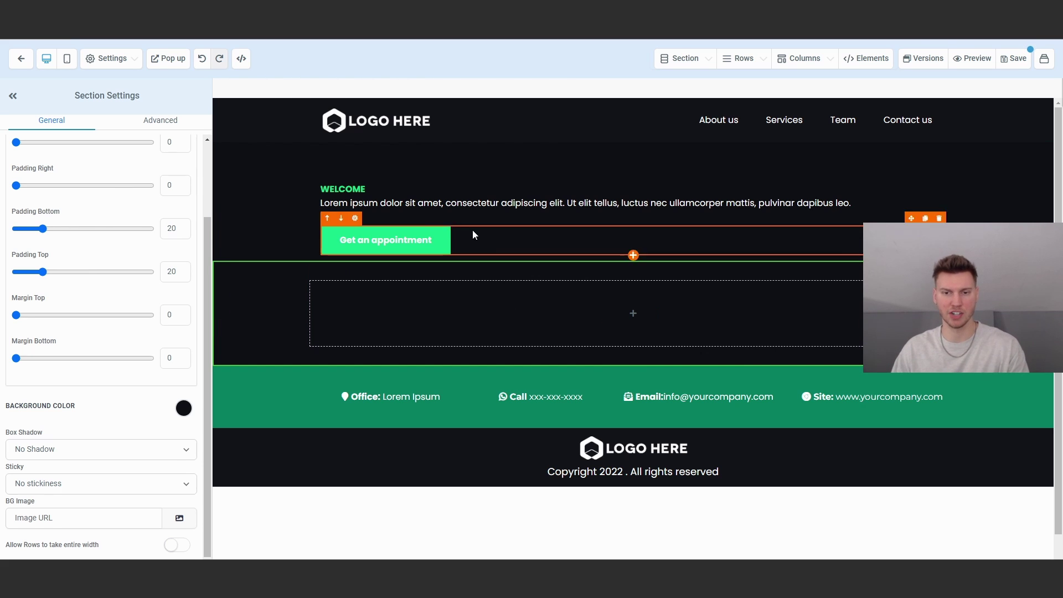
click(634, 312)
click(910, 100)
text(form)
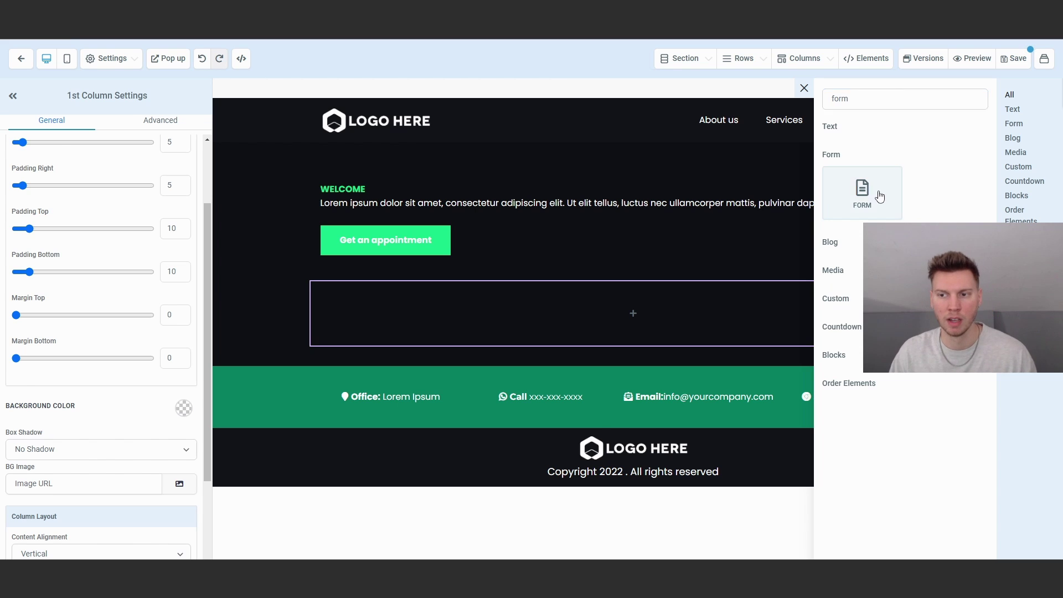
click(871, 194)
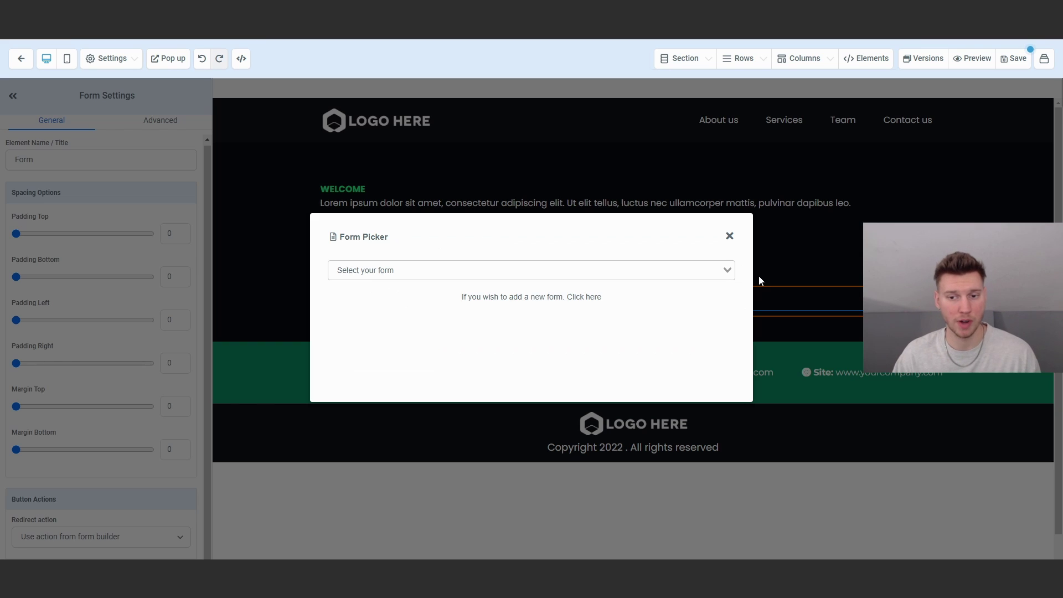
click(513, 275)
click(434, 306)
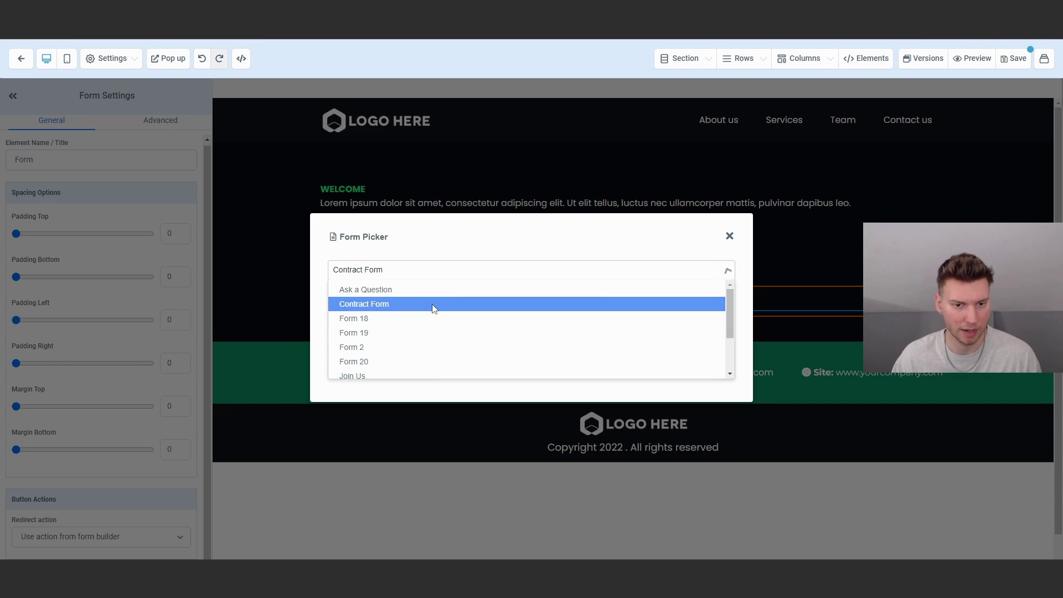
click(434, 306)
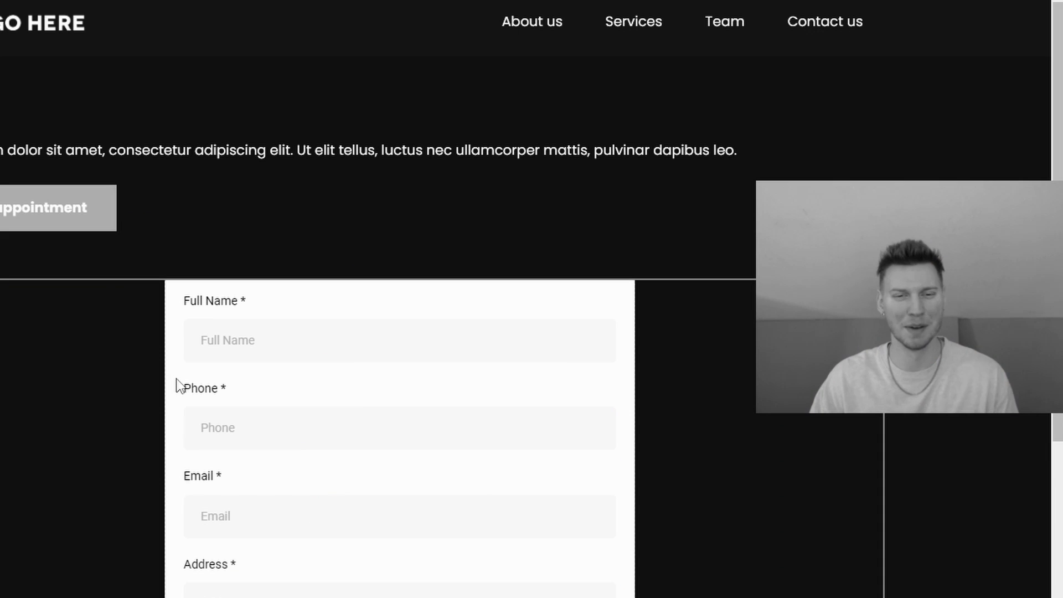
Step: Delete the welcome paragraph from the area above the form
scroll(612, 393, down, 4)
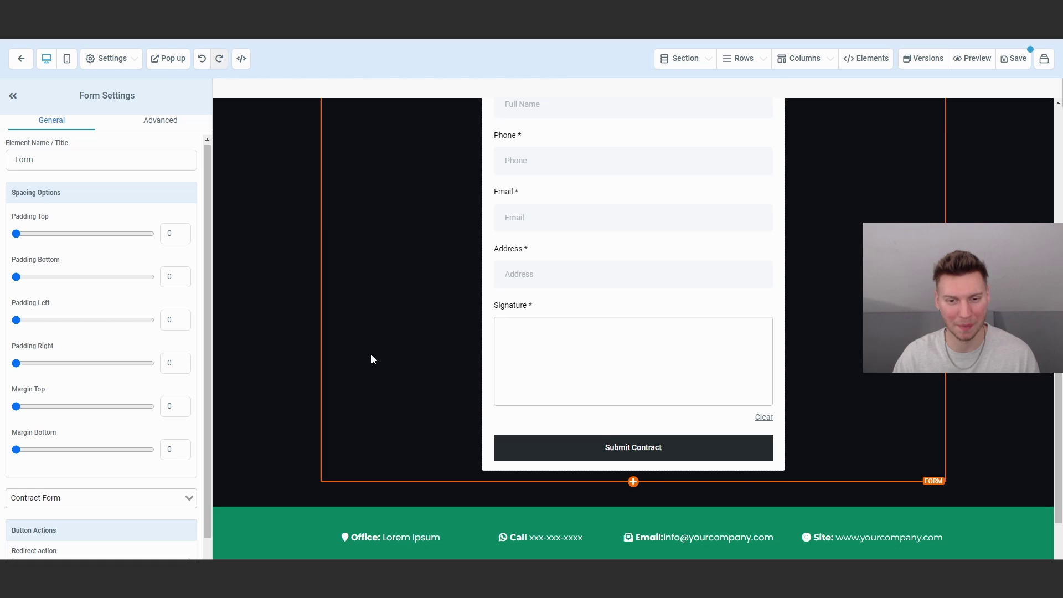
scroll(371, 355, up, 1)
scroll(414, 347, up, 3)
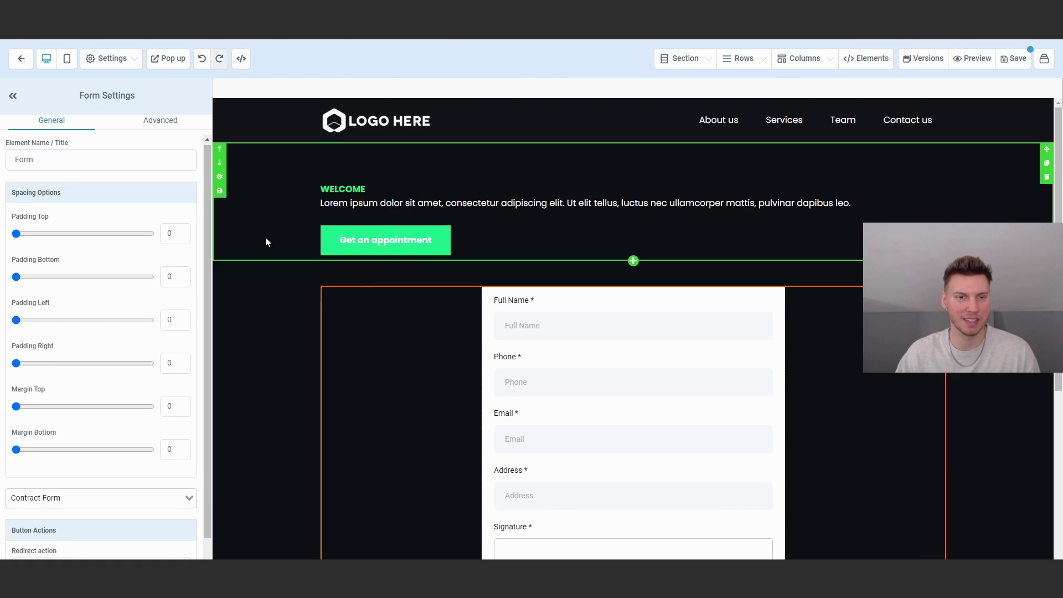
click(281, 299)
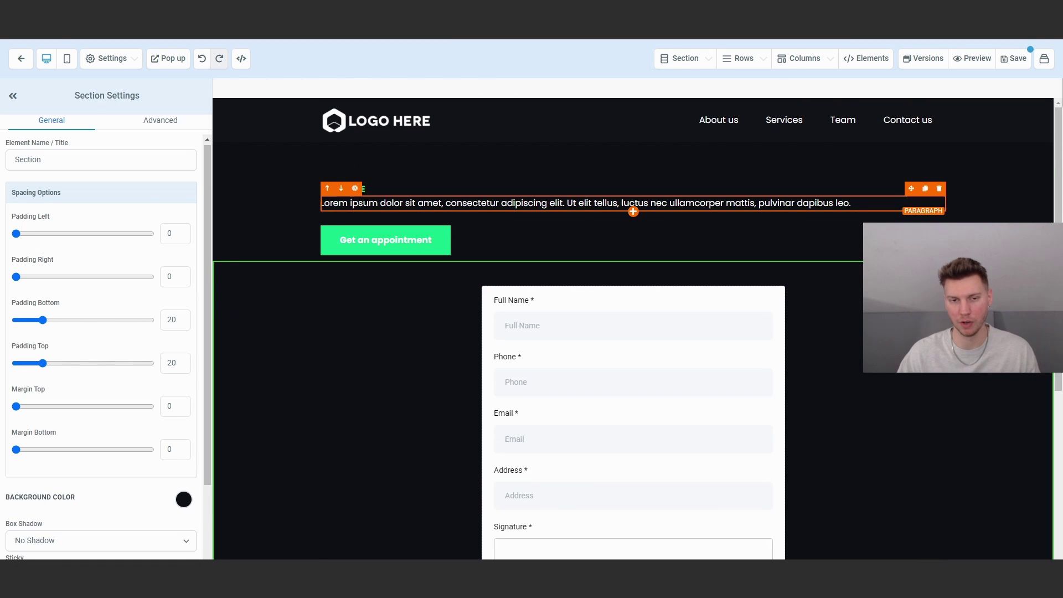
drag(369, 203, 706, 215)
click(366, 311)
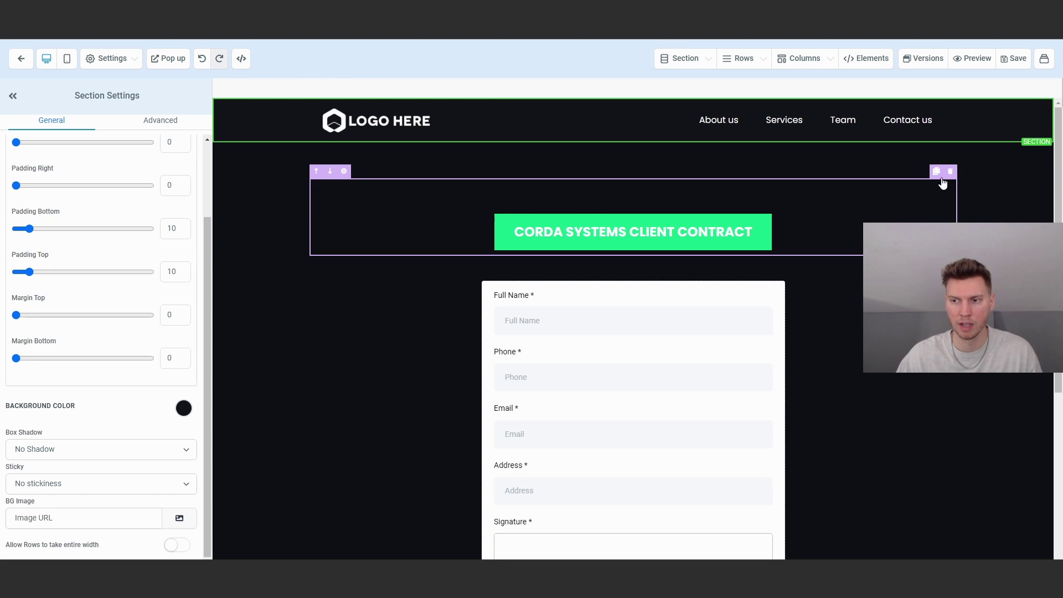
click(938, 177)
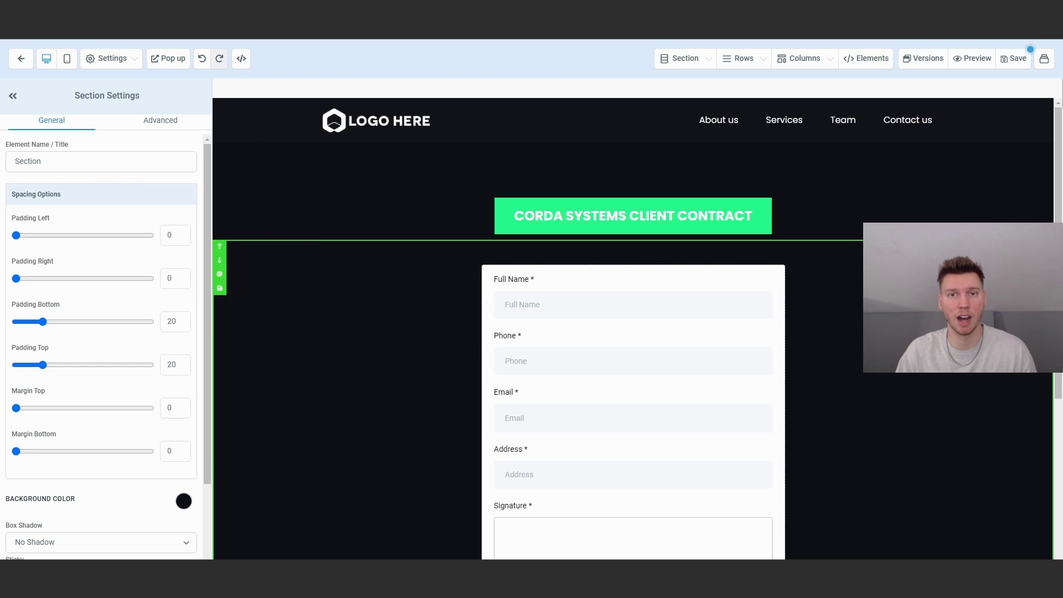
Step: Select the header and title section for the CORDA SYSTEMS CLIENT CONTRACT heading
scroll(791, 286, down, 3)
scroll(609, 304, up, 1)
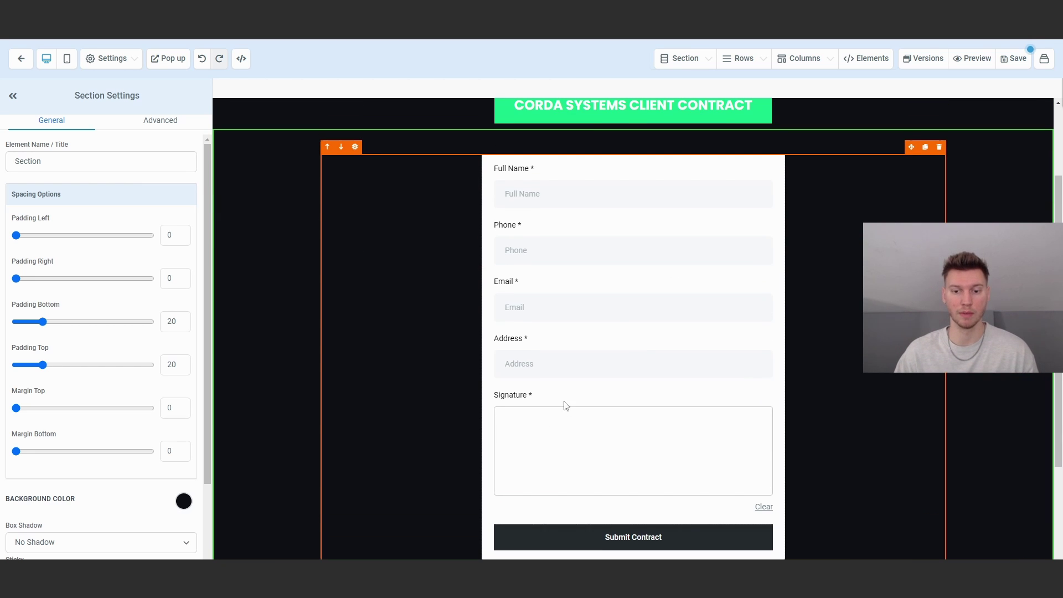
scroll(741, 440, up, 2)
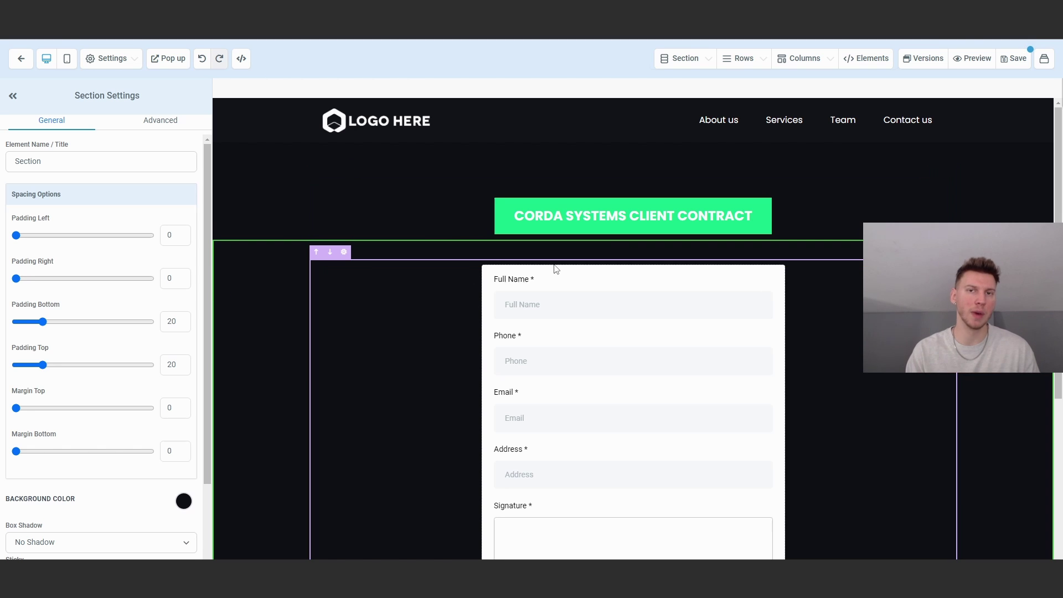
click(408, 146)
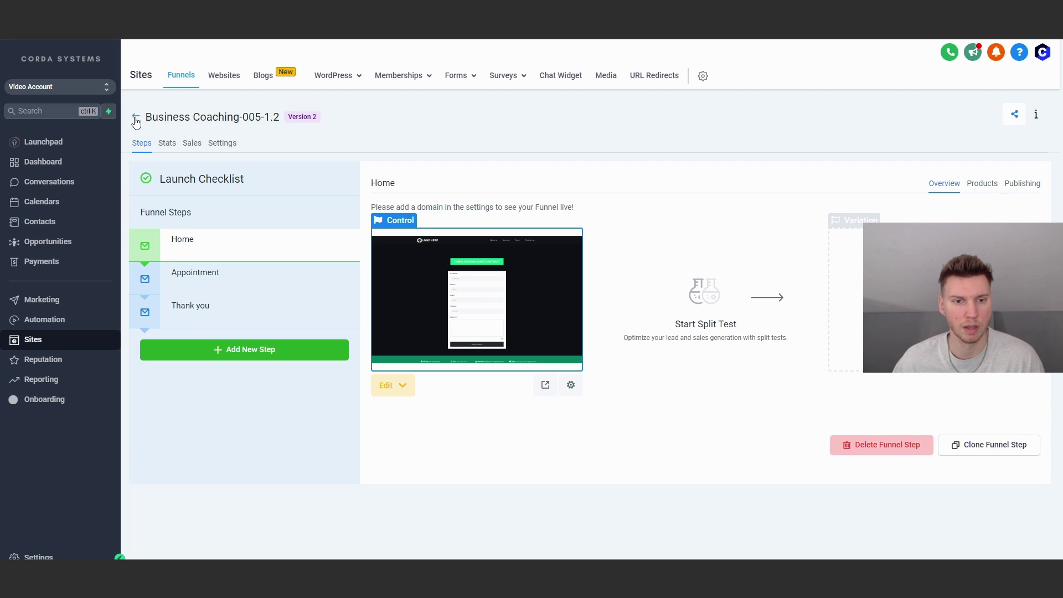
Step: Open the Essential Plan funnel, add a new step and start naming it Contract Form Page
click(135, 116)
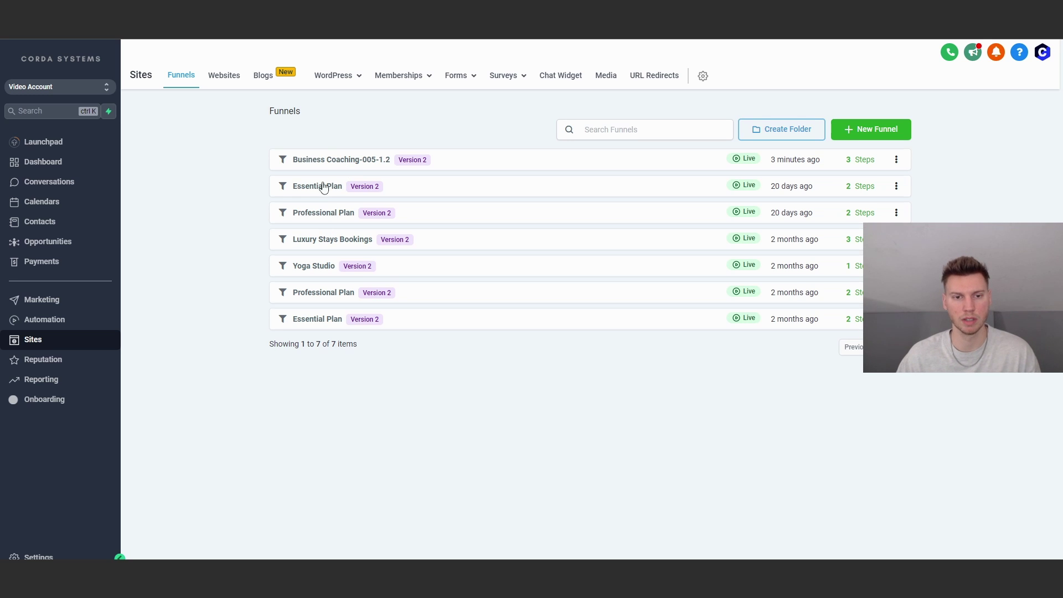
click(323, 187)
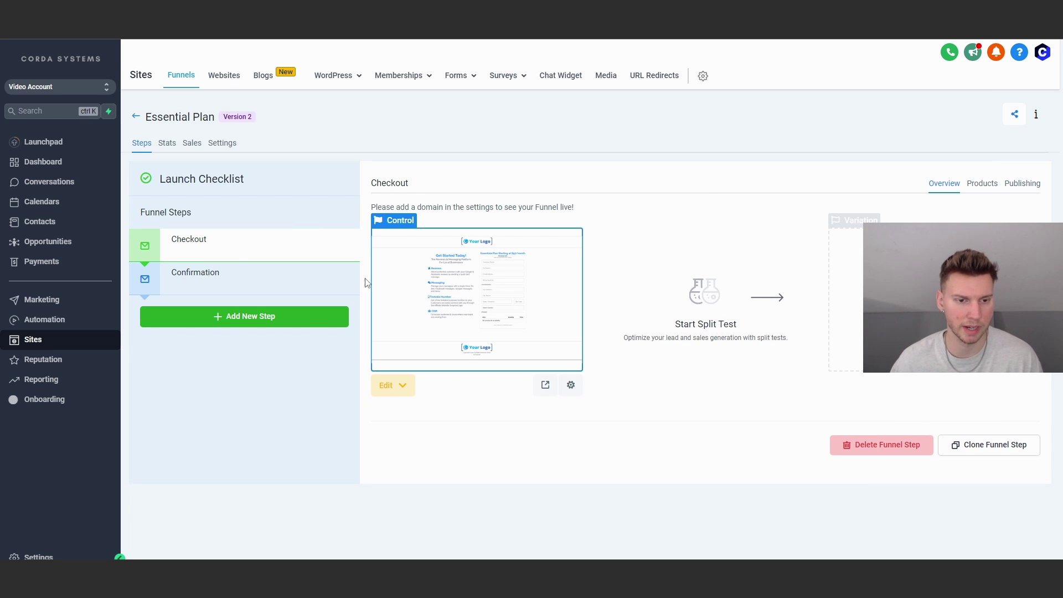
click(247, 321)
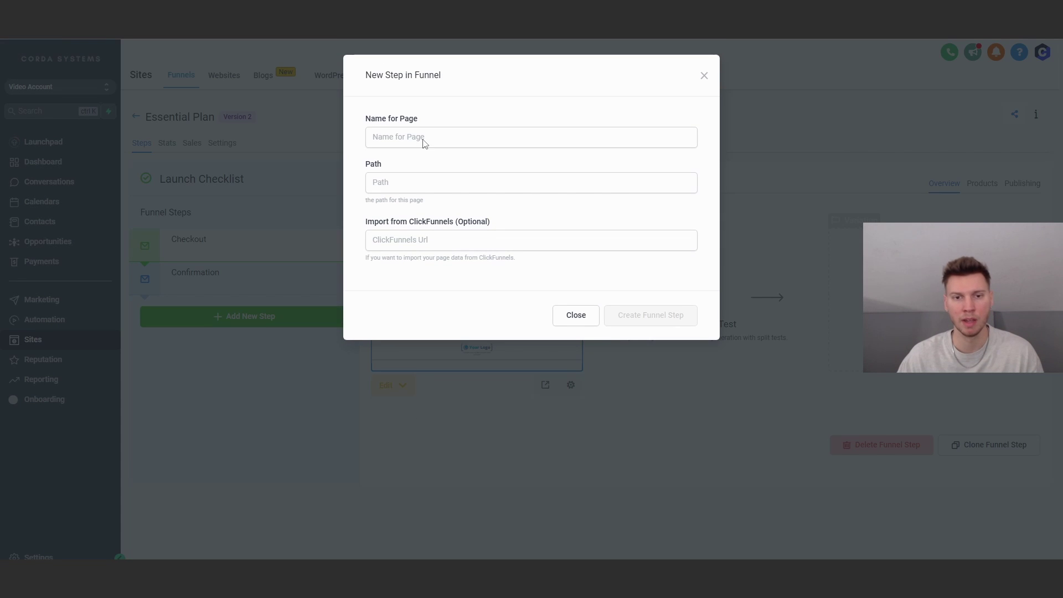
click(428, 137)
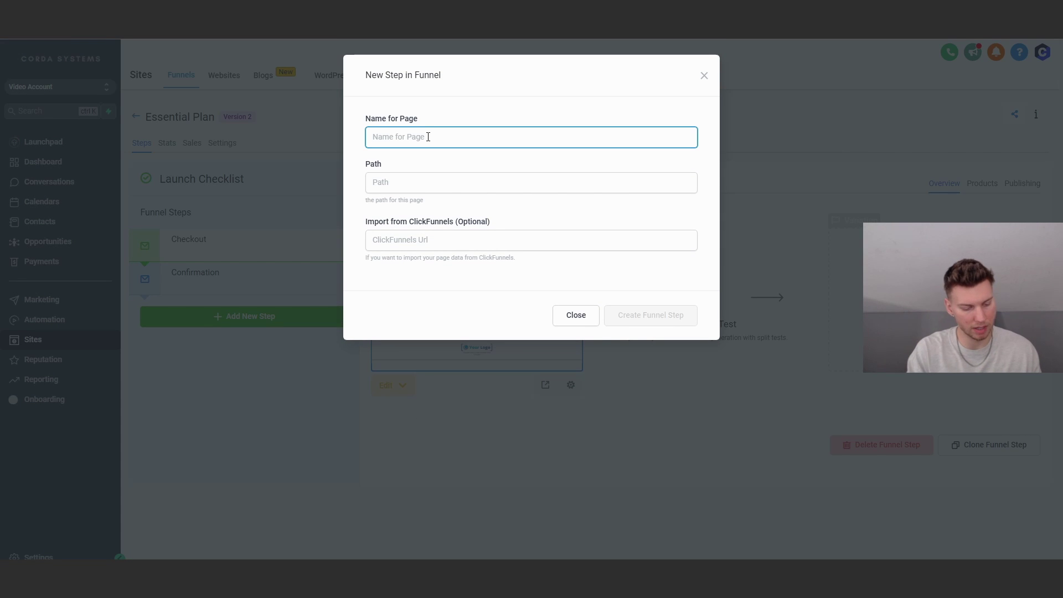
text(Cont)
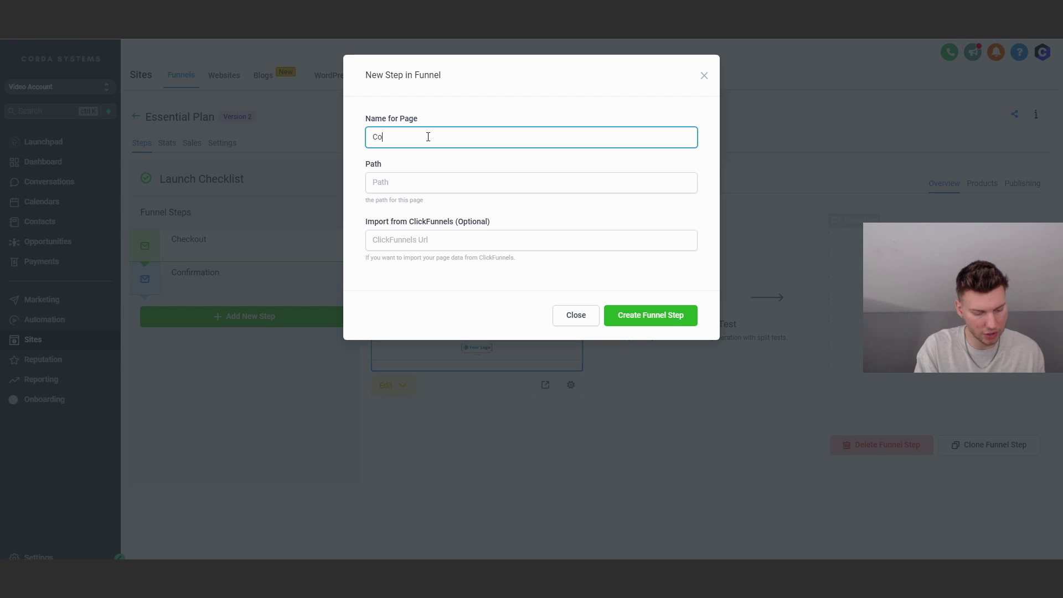
text(r)
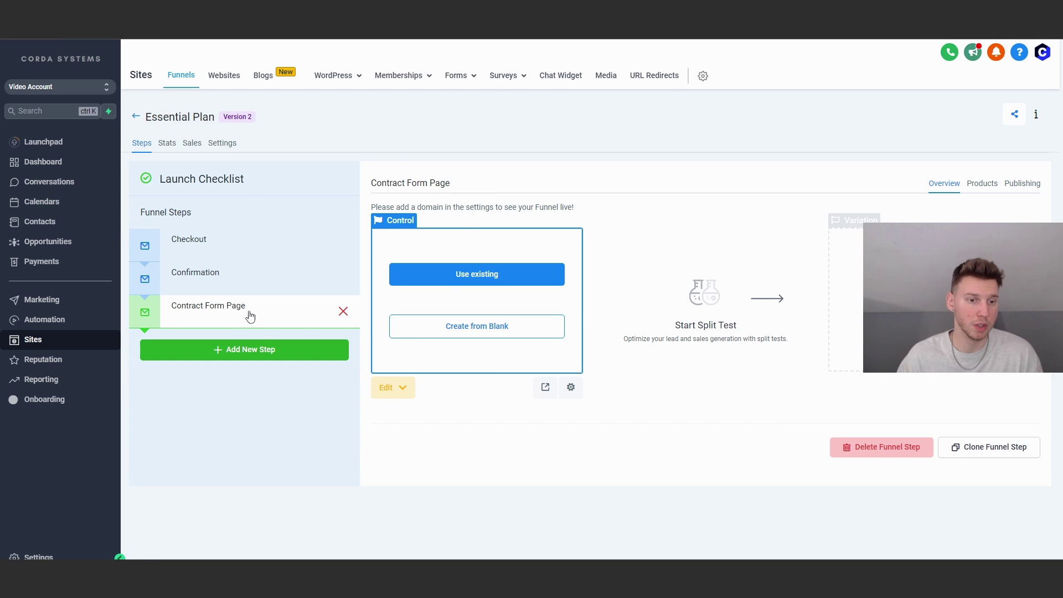
Step: Move Contract Form Page above Checkout and import the Essential Plan Checkout page into it
drag(225, 316, 225, 232)
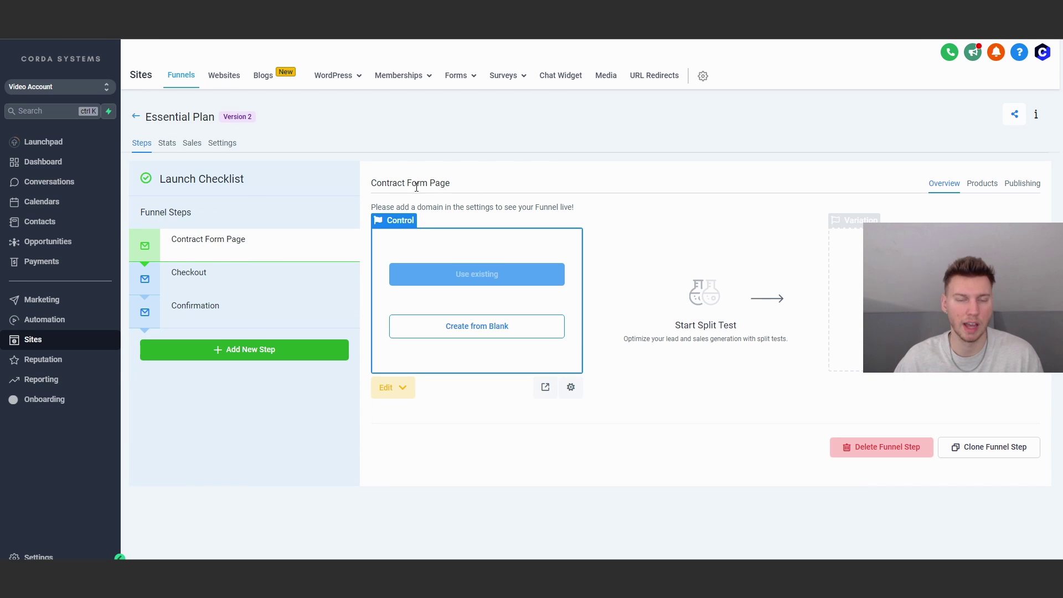
click(493, 274)
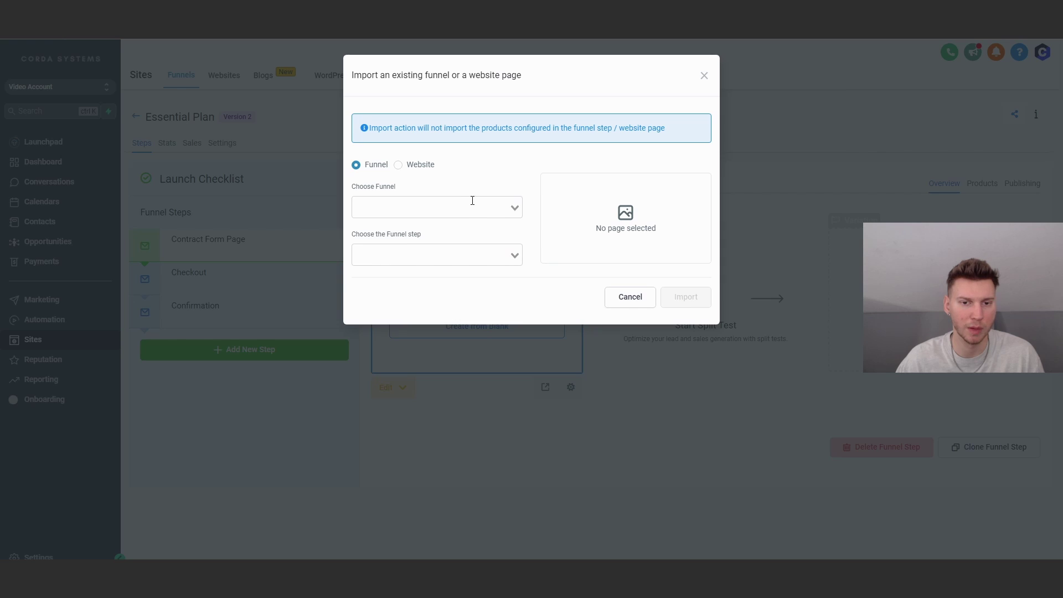
click(470, 207)
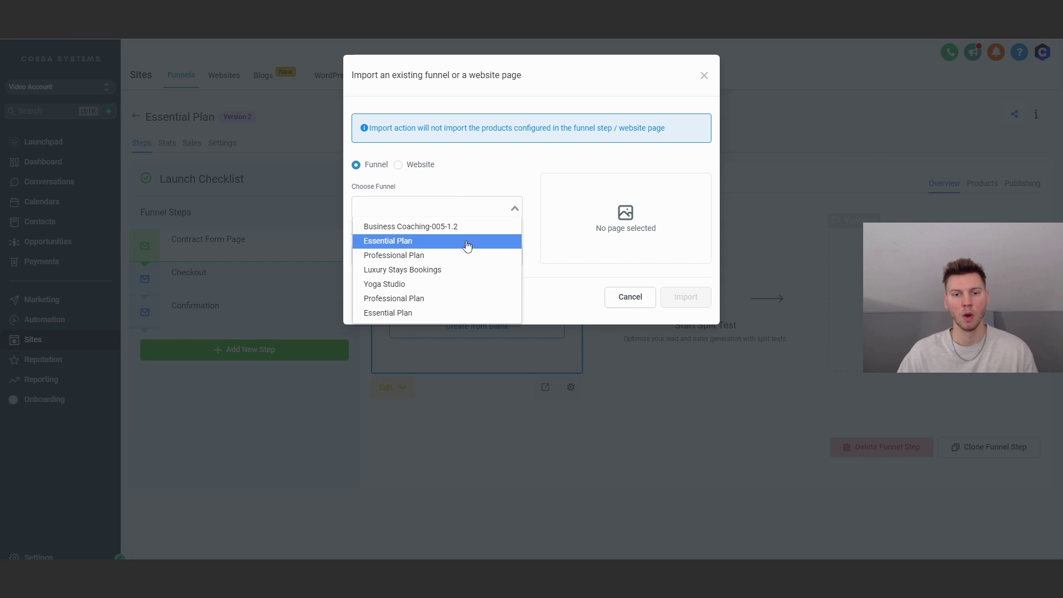
click(467, 242)
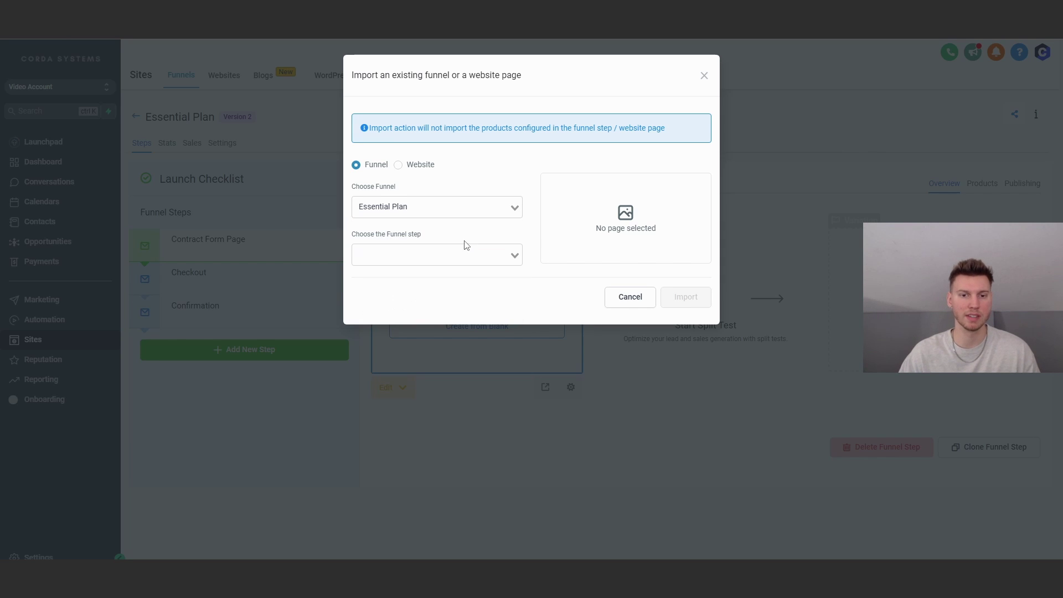
click(367, 261)
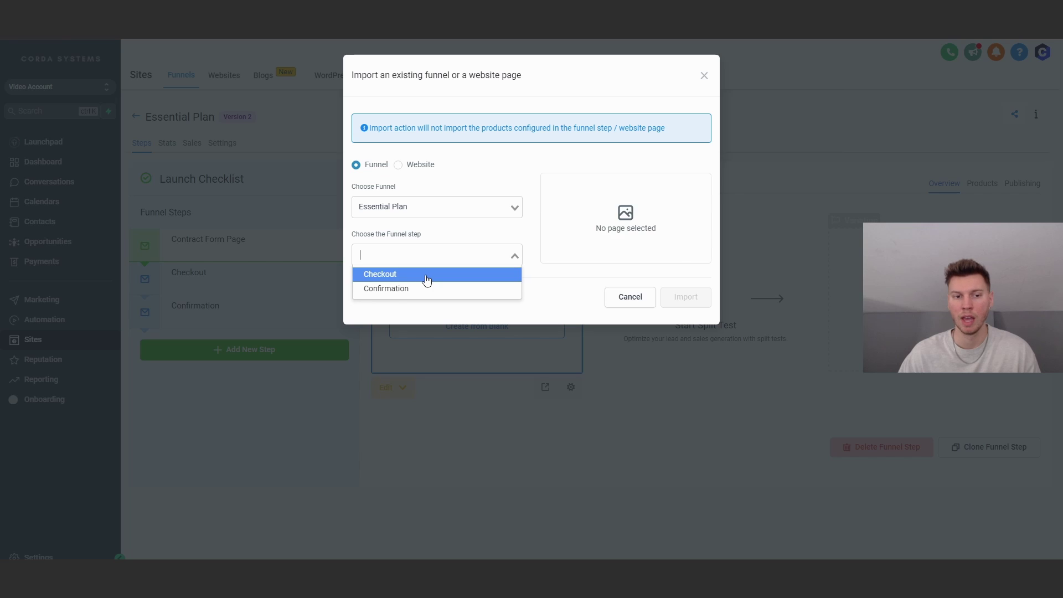
click(425, 275)
click(695, 299)
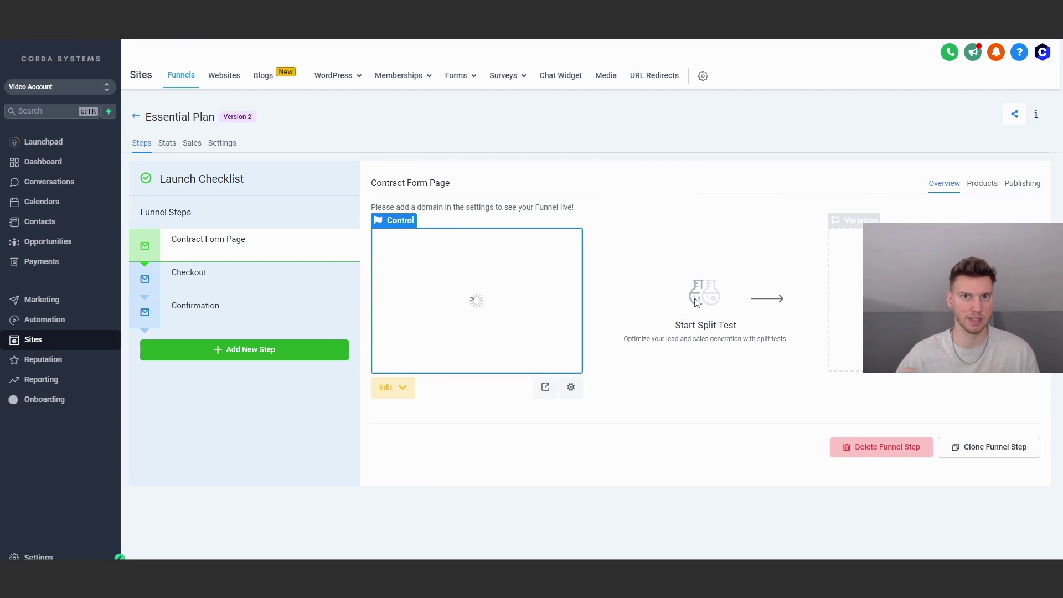
mouse_move(359, 281)
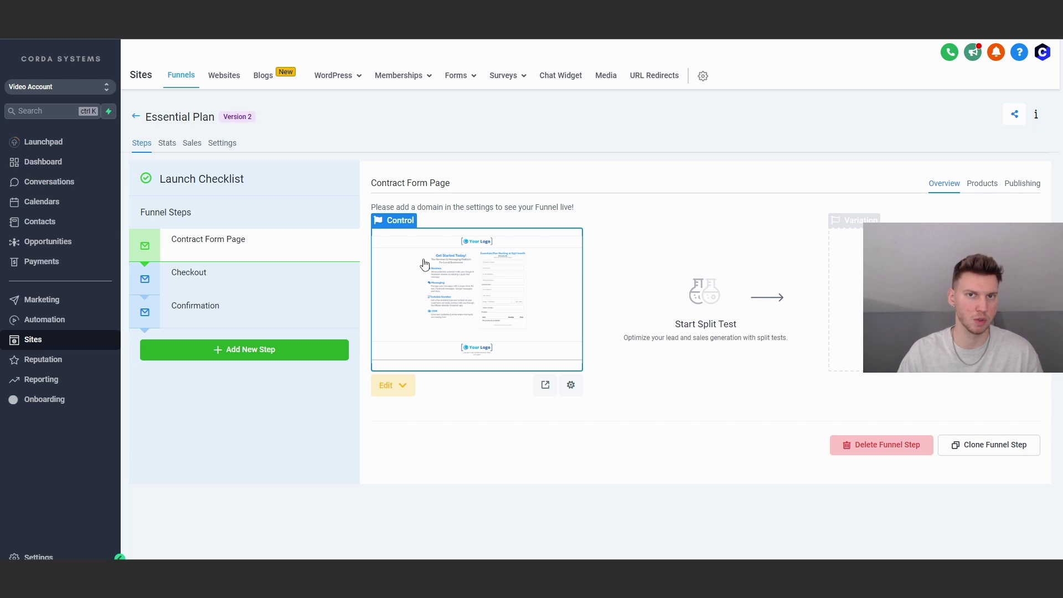
Step: Edit Contract Form Page and delete the original order form, leaving the Contract Form
click(470, 294)
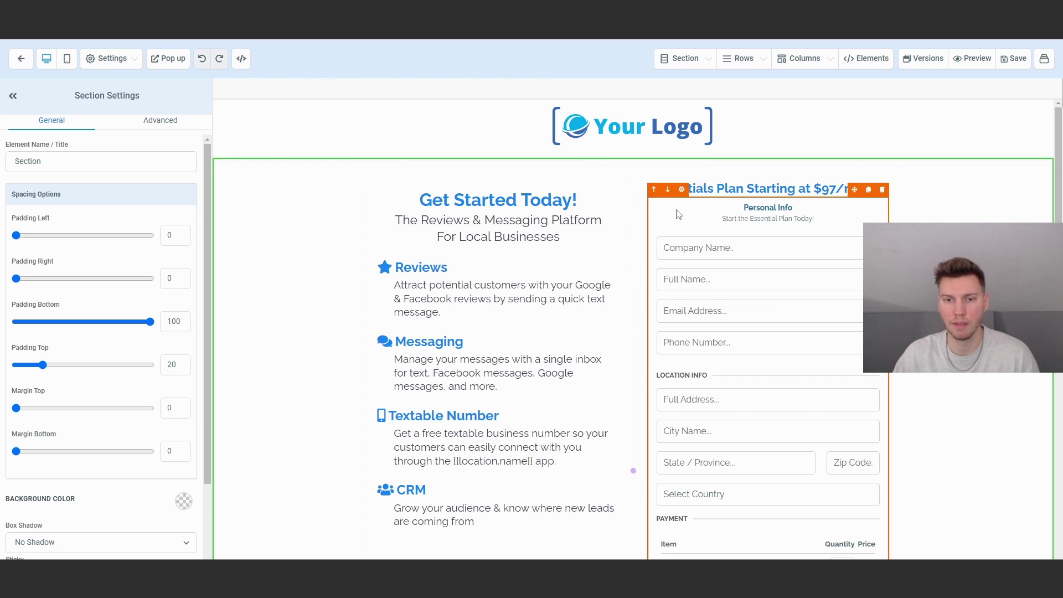
click(883, 193)
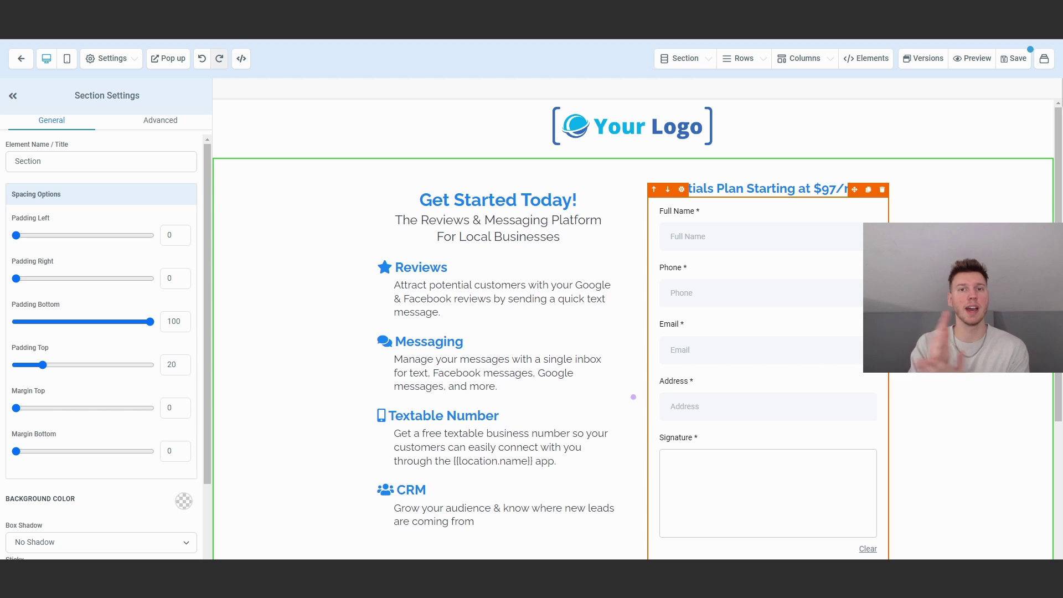
scroll(780, 369, down, 4)
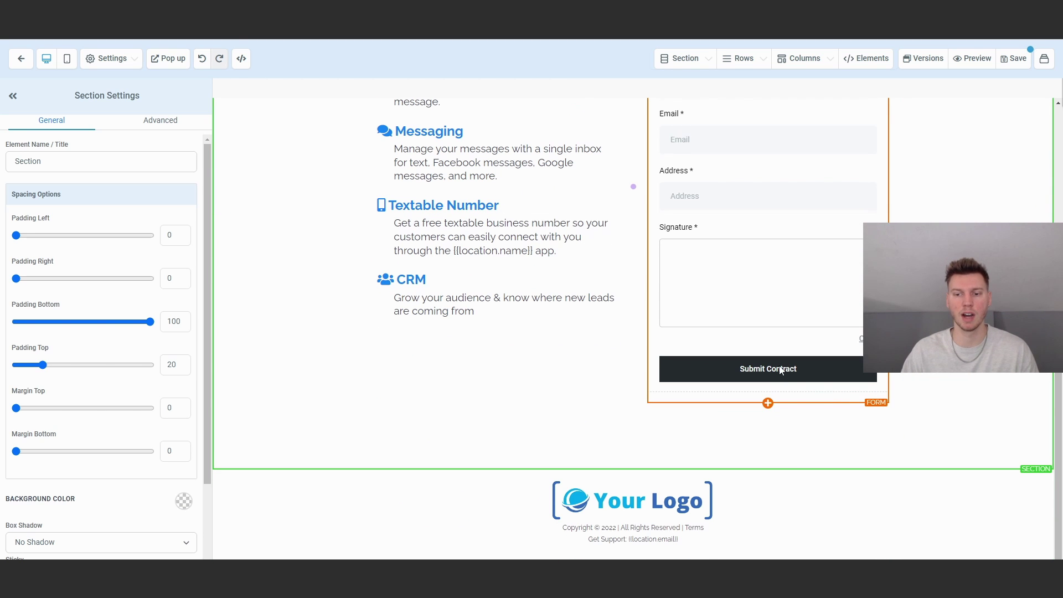
scroll(781, 370, up, 1)
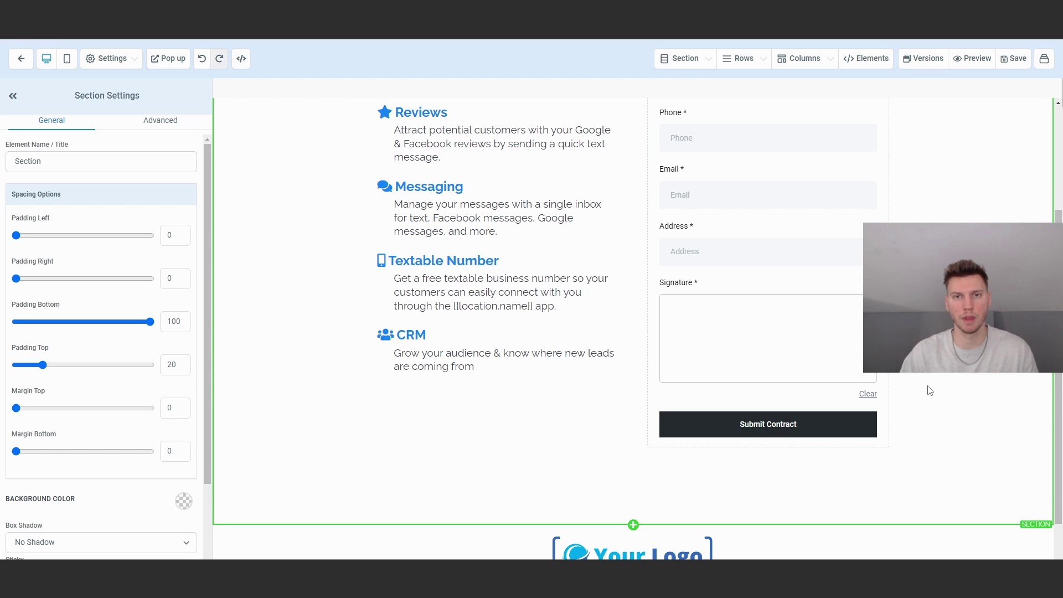
scroll(929, 390, up, 3)
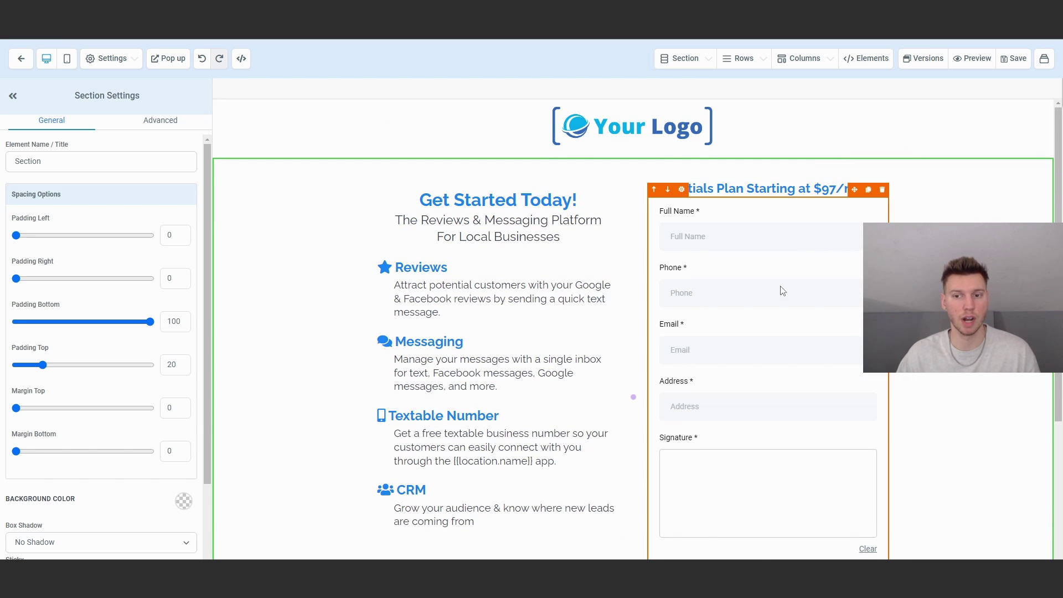
scroll(769, 288, down, 1)
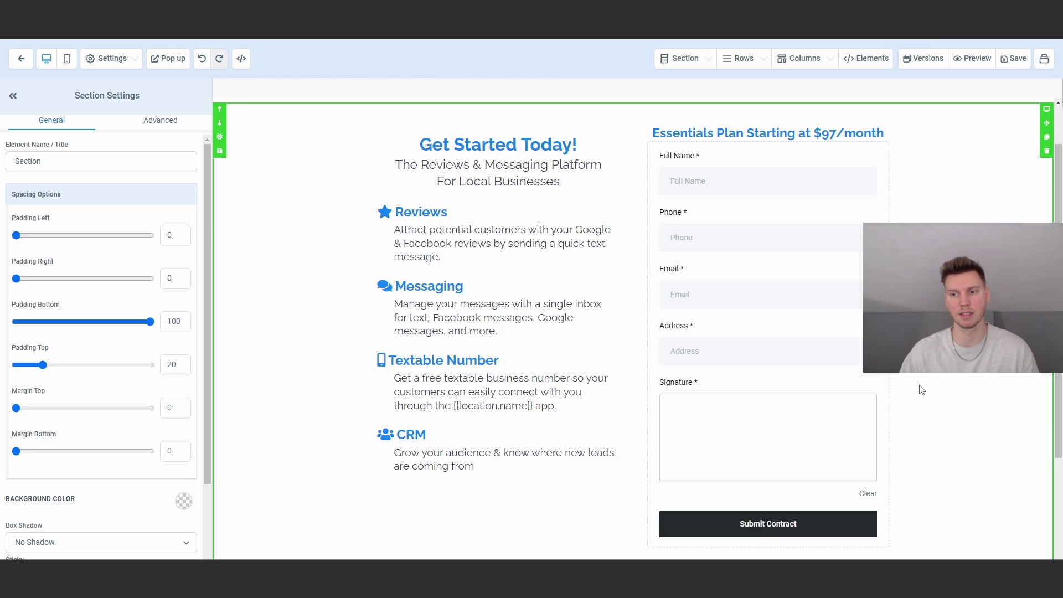
Step: Set the contract form's Redirect action to Go to Next step, then draw a test signature
scroll(830, 365, up, 1)
scroll(885, 377, down, 4)
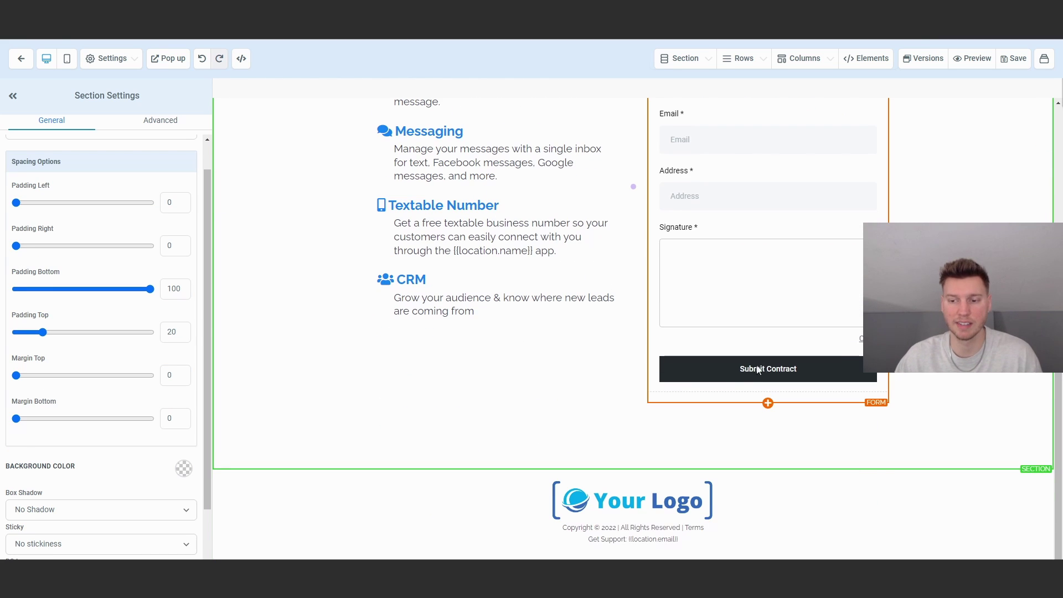
click(758, 370)
scroll(775, 365, up, 3)
scroll(786, 363, down, 3)
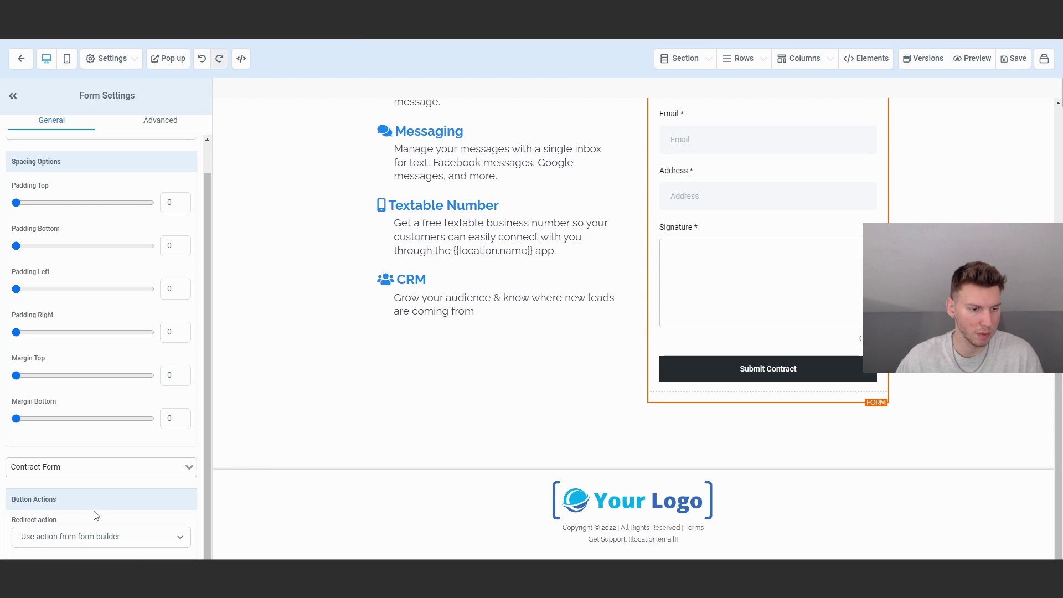
click(112, 541)
click(110, 521)
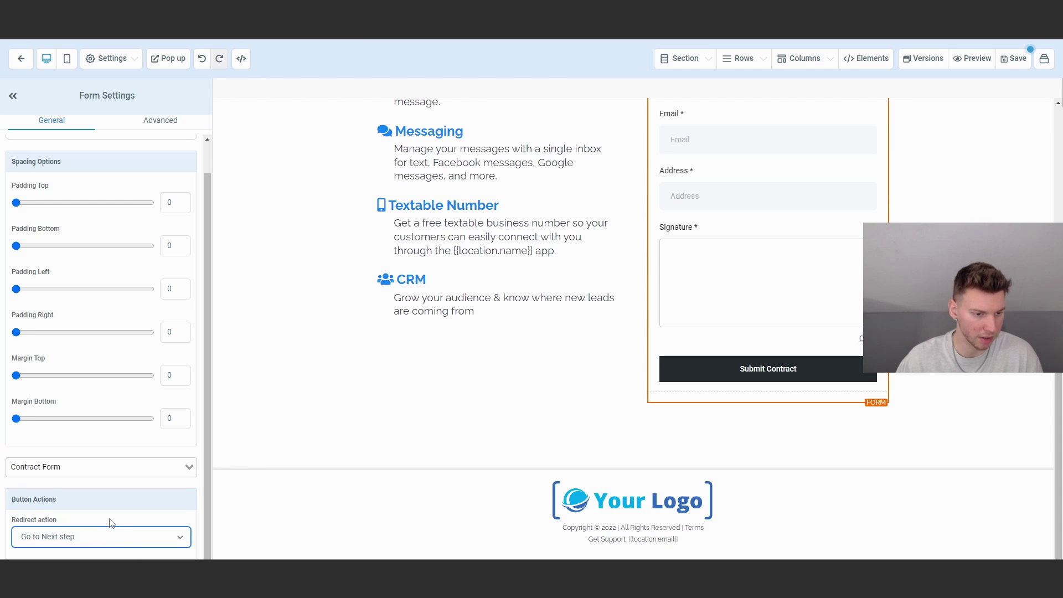
scroll(941, 166, up, 4)
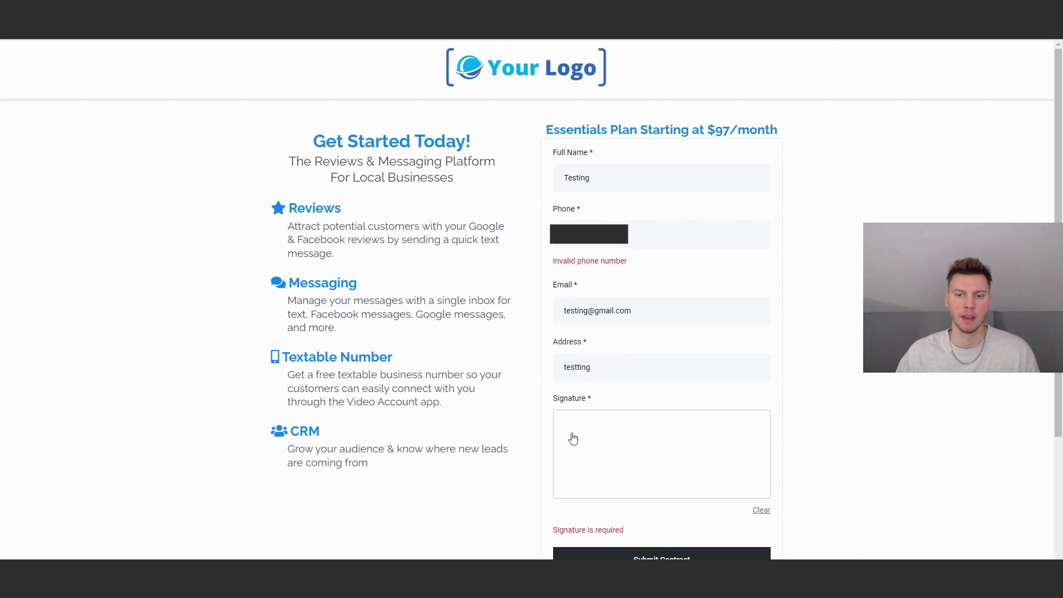
mouse_move(575, 434)
mouse_down()
mouse_move(580, 458)
mouse_move(586, 432)
mouse_move(618, 456)
mouse_move(650, 449)
mouse_up()
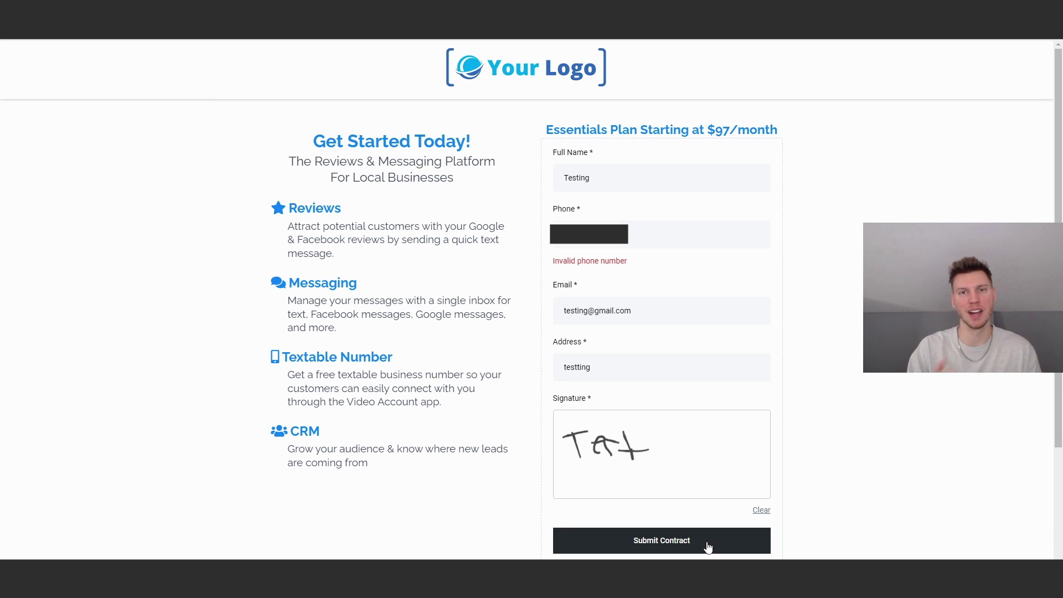
Step: Submit the signed test contract and land on the Essential Plan checkout page
click(708, 547)
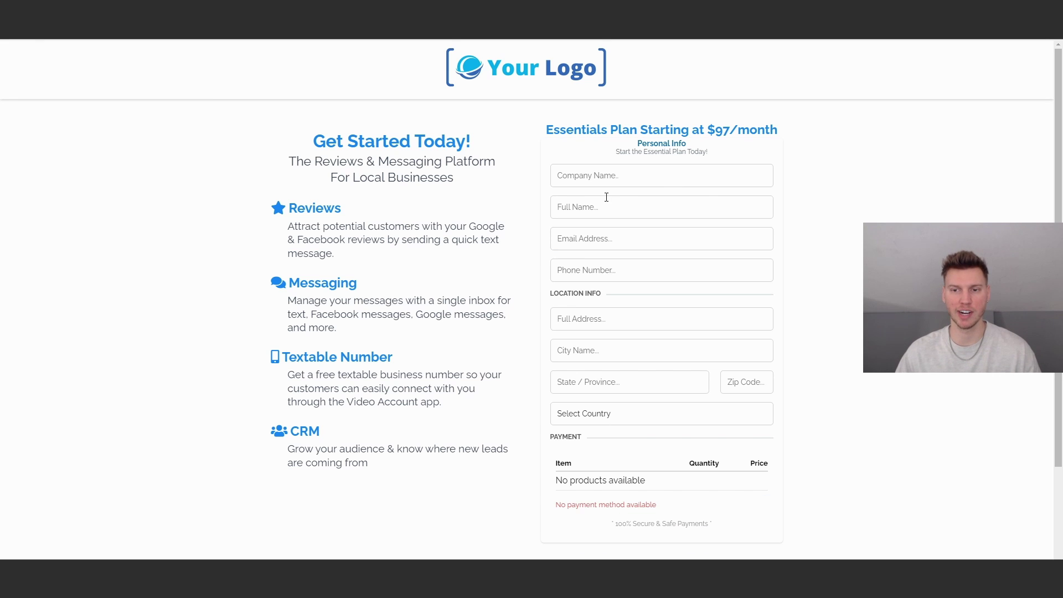
scroll(765, 222, down, 3)
scroll(717, 277, up, 3)
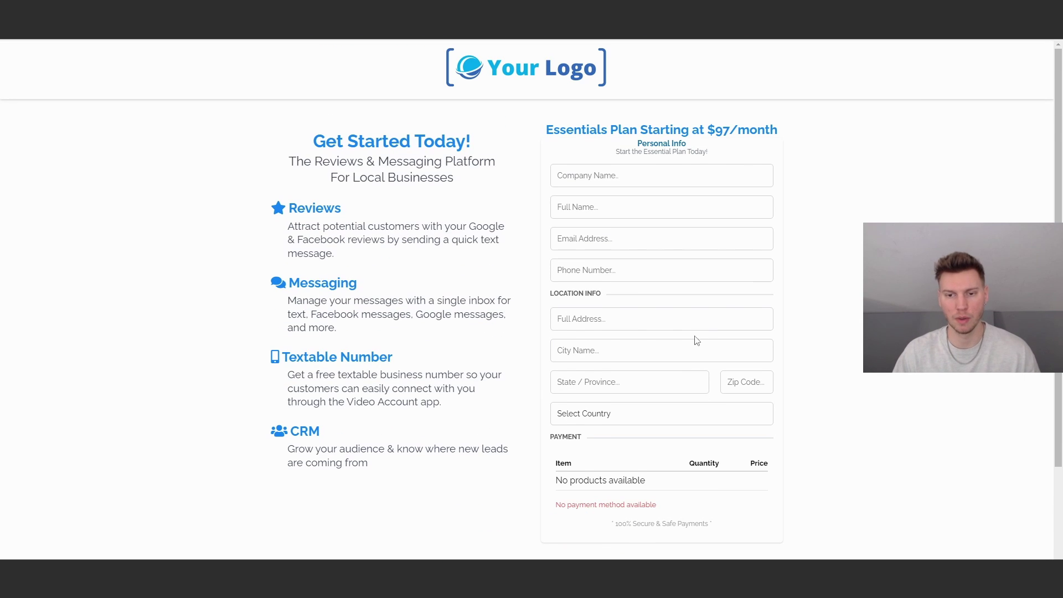
Step: Highlight the products available note in the checkout's payment table, showing no products are listed
double_click(582, 480)
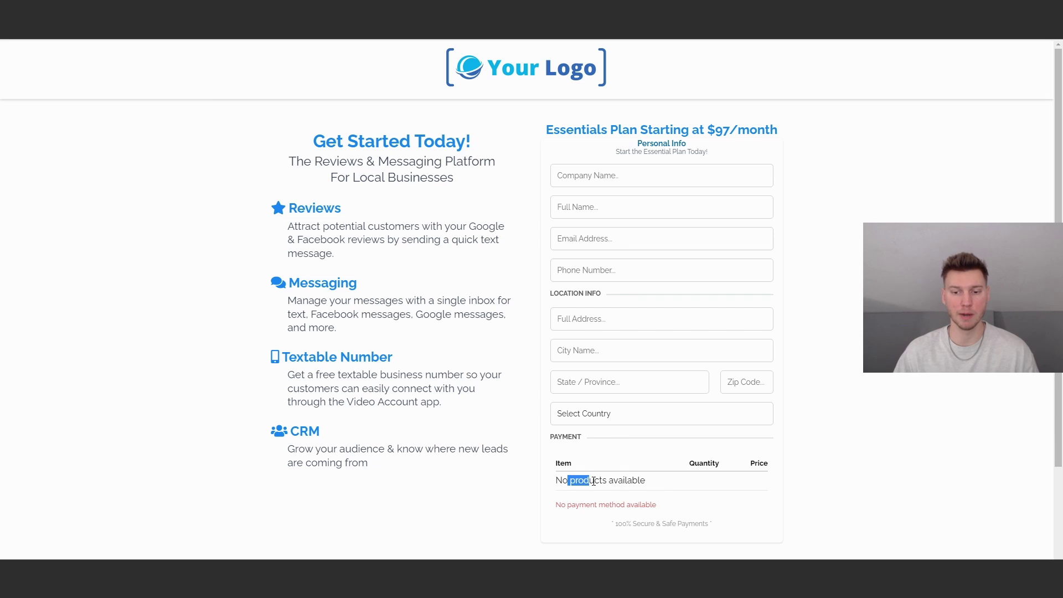
drag(587, 480, 742, 482)
click(775, 476)
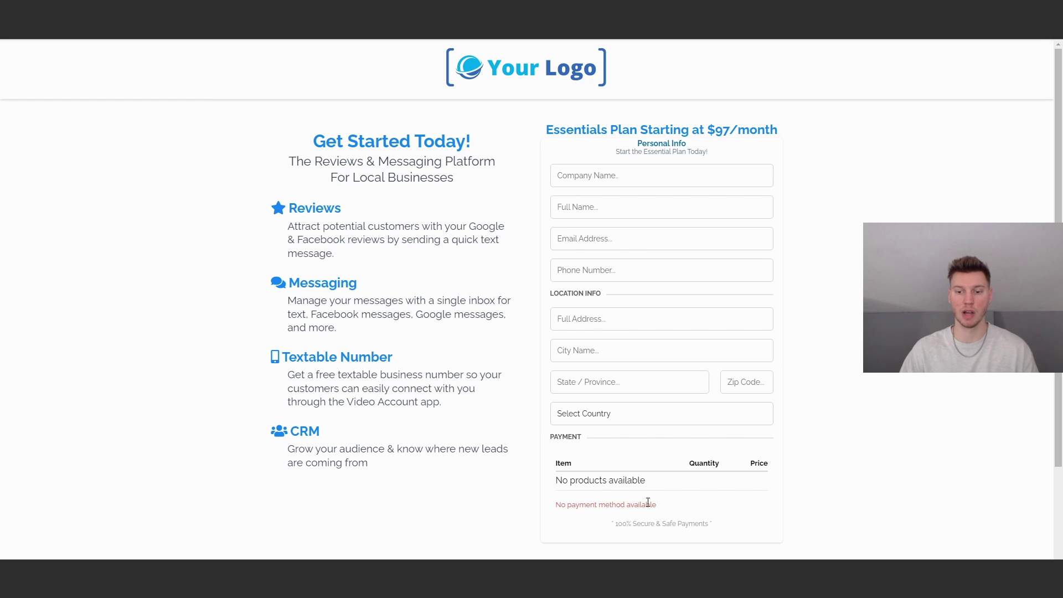
drag(574, 480, 646, 481)
click(730, 465)
drag(572, 479, 788, 477)
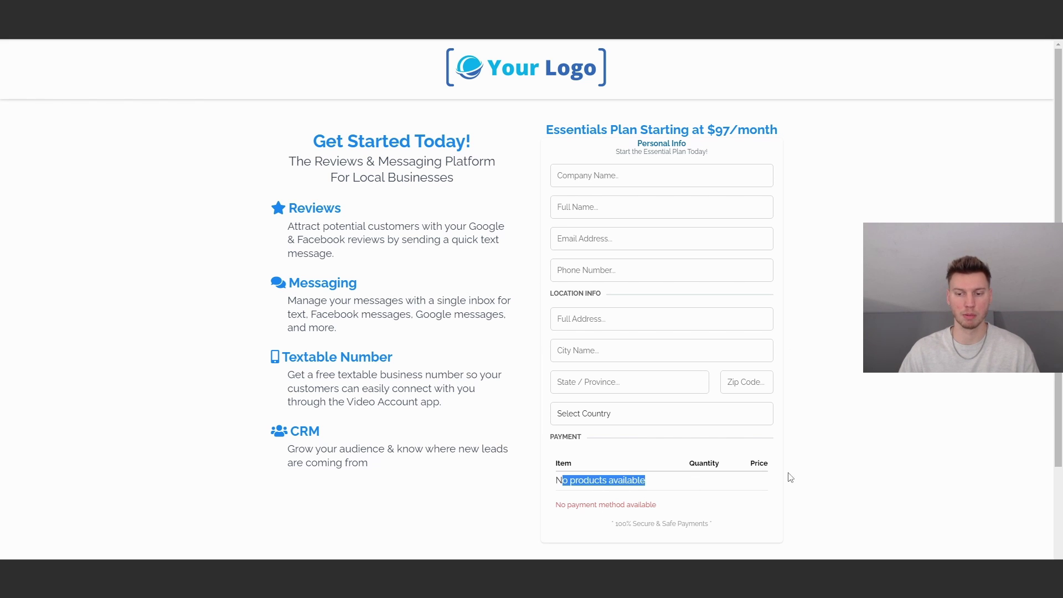
click(829, 471)
drag(569, 480, 680, 484)
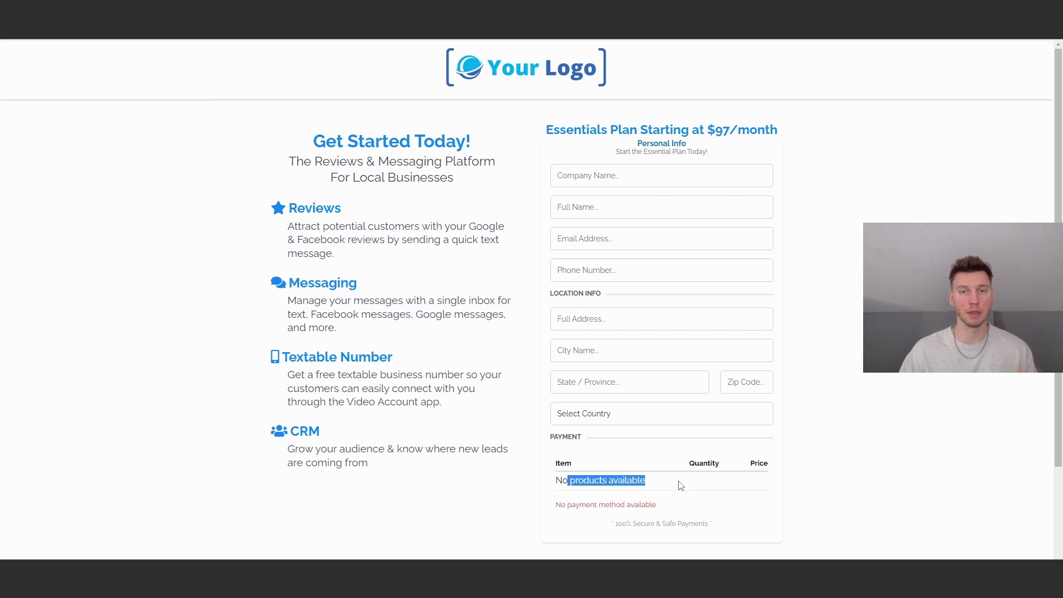
click(655, 494)
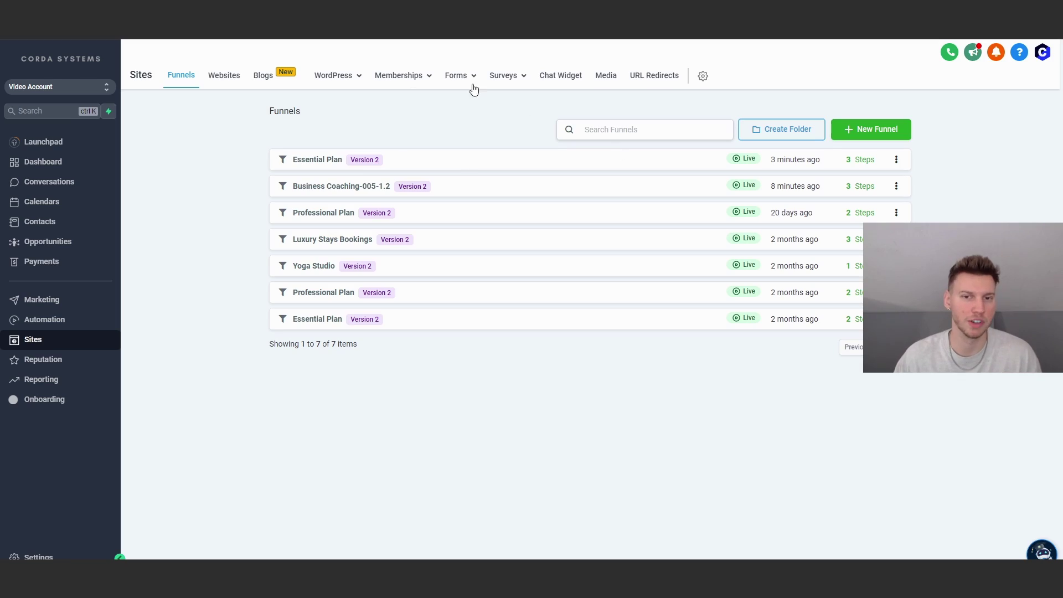
Step: Open form Submissions and check the test entry's Time Signed, March 9th 2023, 3:14:16 pm
click(465, 78)
click(455, 139)
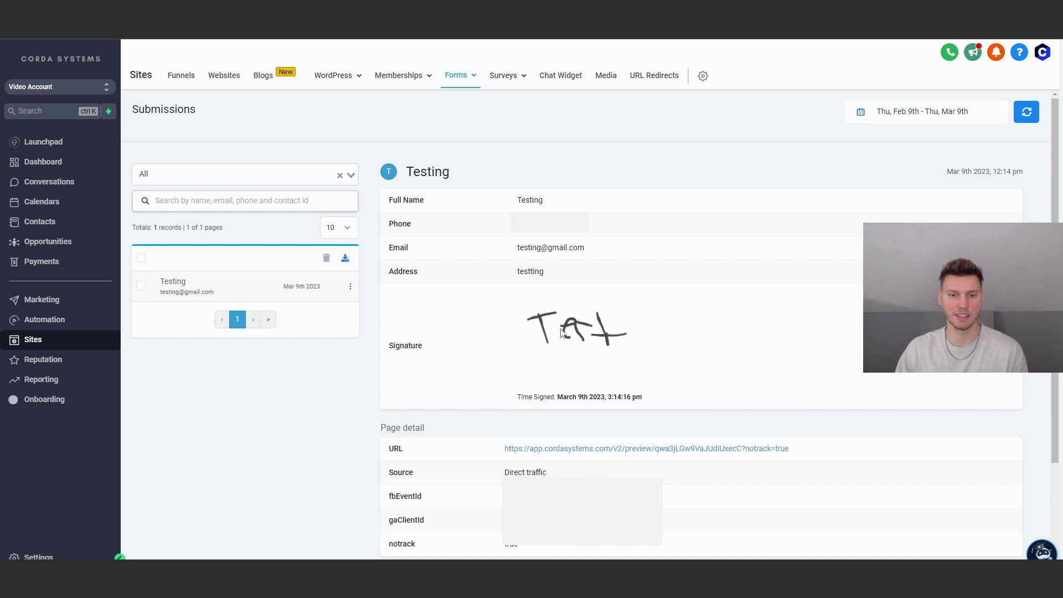
drag(556, 398, 633, 397)
click(659, 401)
click(635, 398)
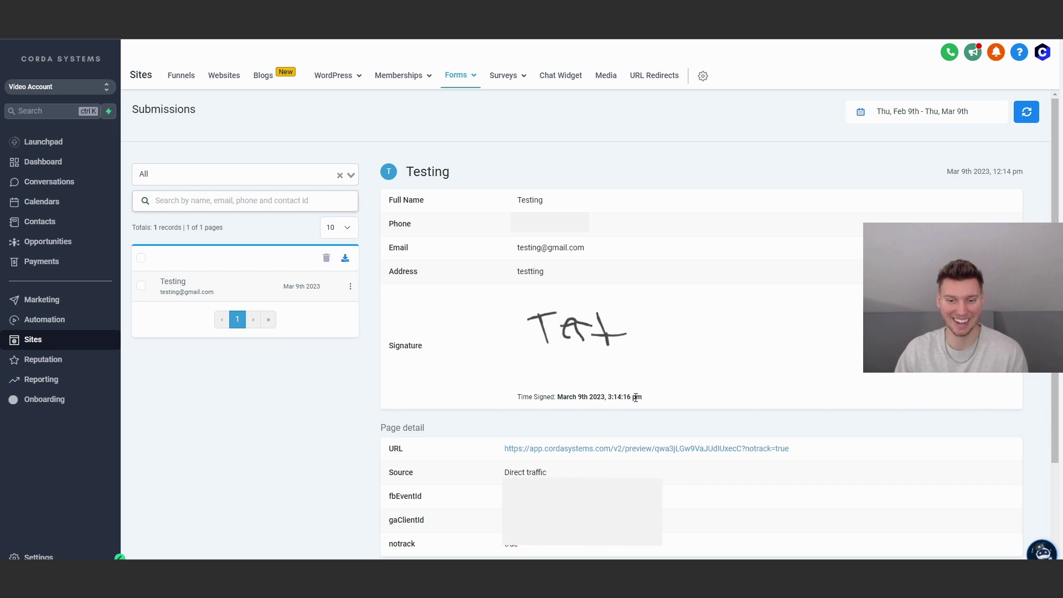